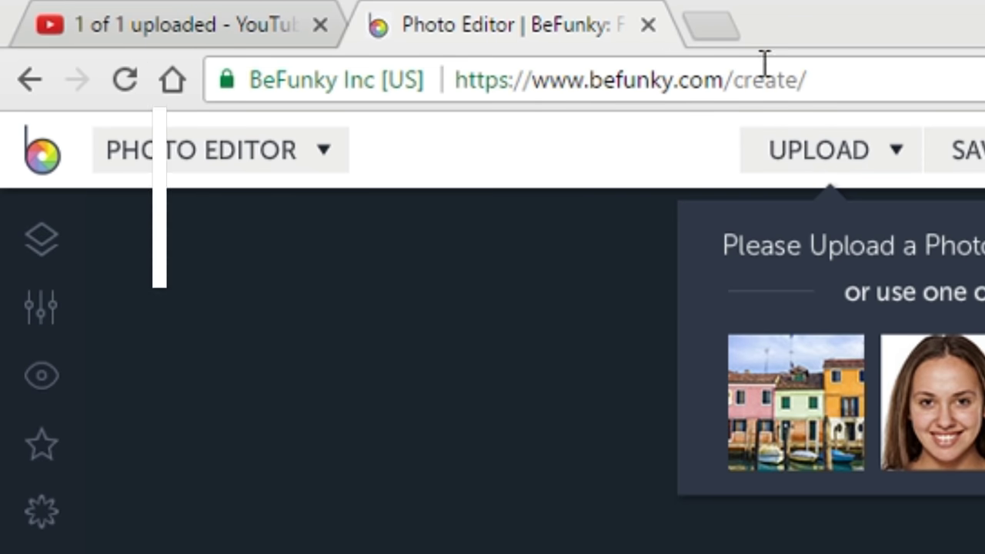
- Start a photo upload from the computer and browse to Desktop > Cover Art > Components
drag(841, 79, 460, 114)
click(926, 84)
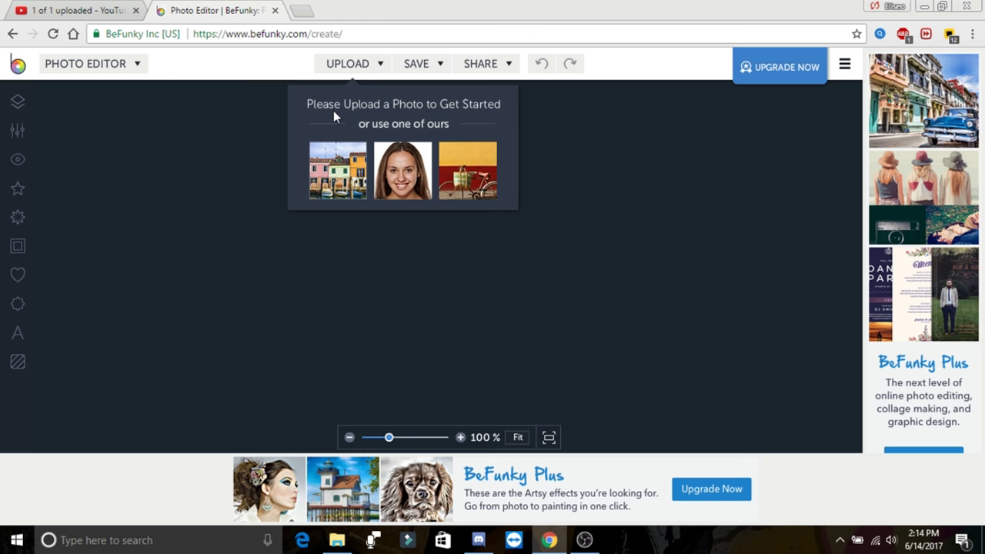
click(342, 64)
click(345, 87)
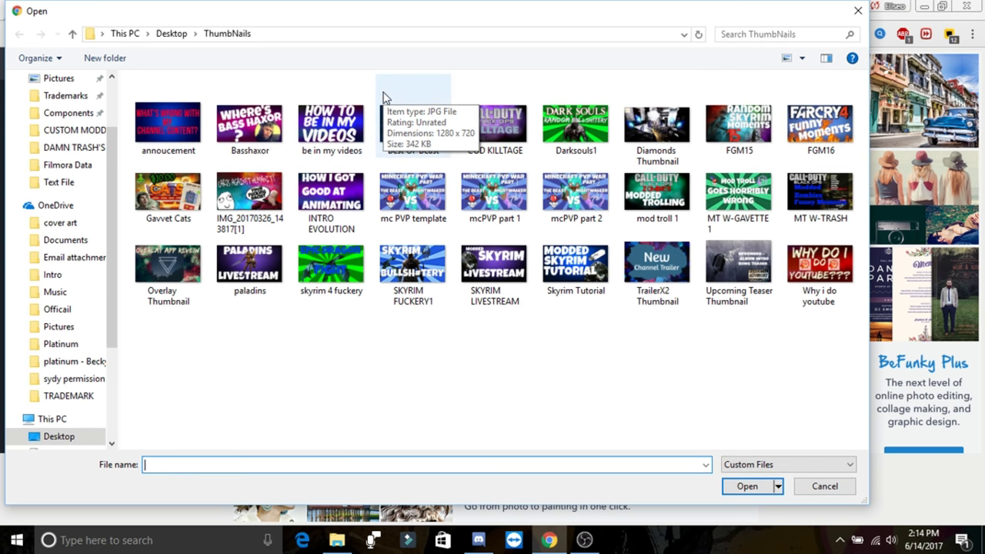
click(168, 34)
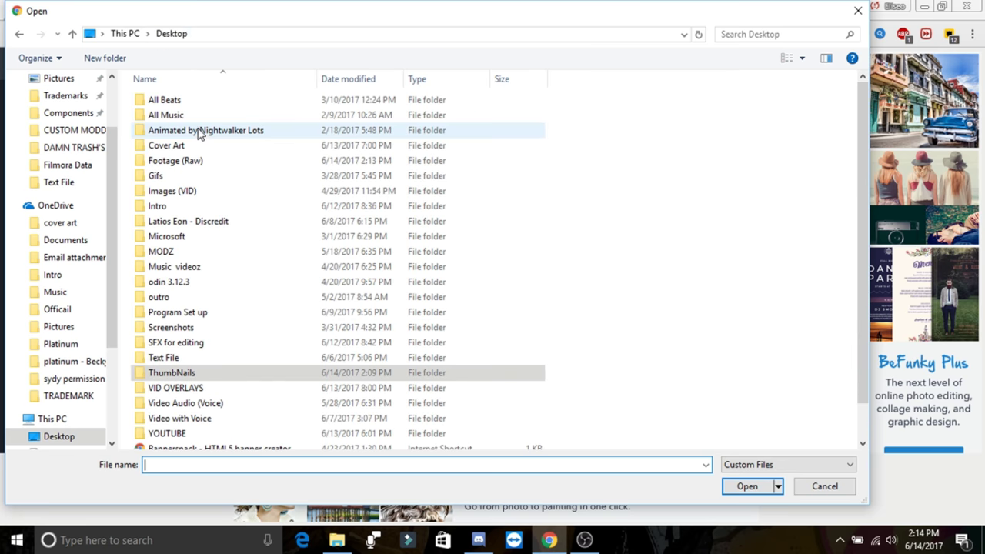
double_click(228, 146)
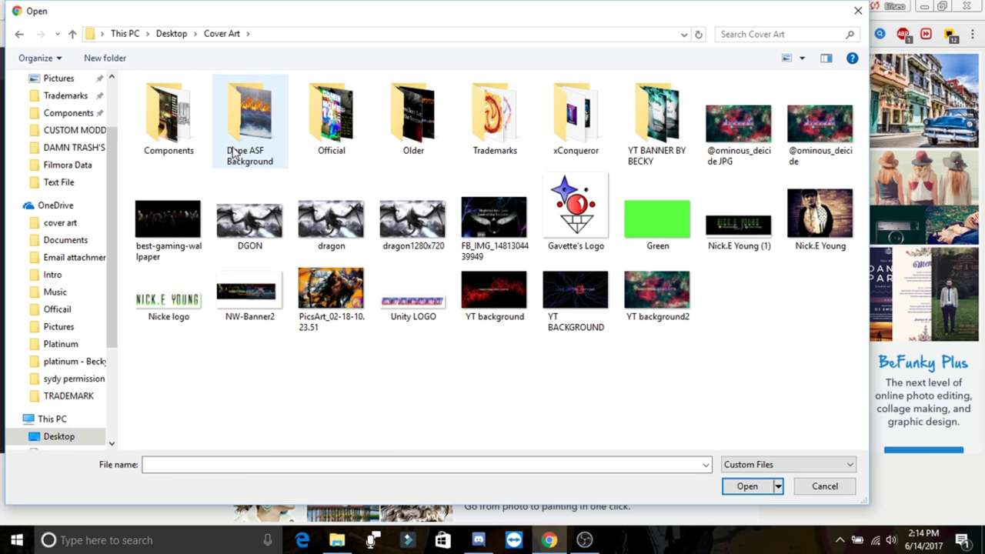
double_click(194, 129)
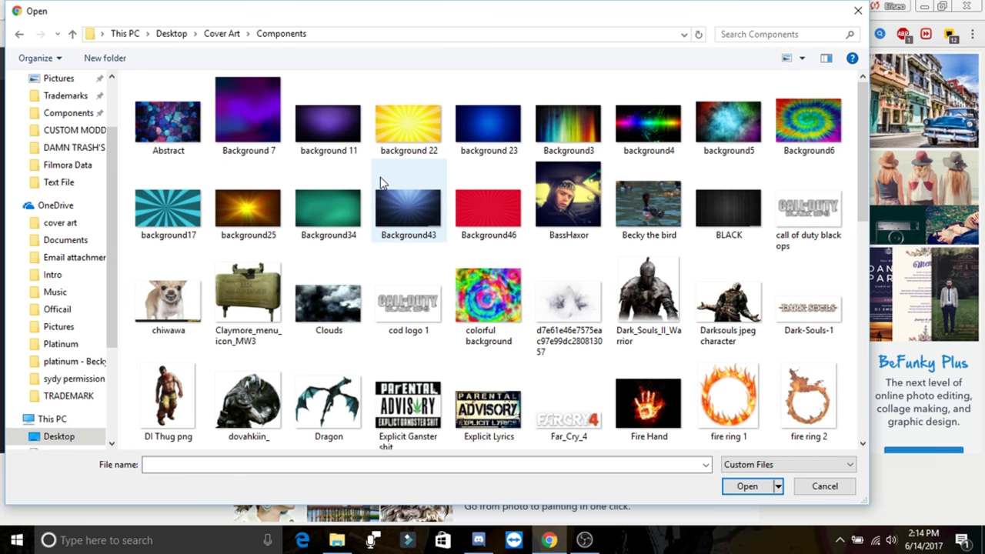
- Compare background 11, Background34, Background43, Background46 and background 22, then select background17
click(329, 144)
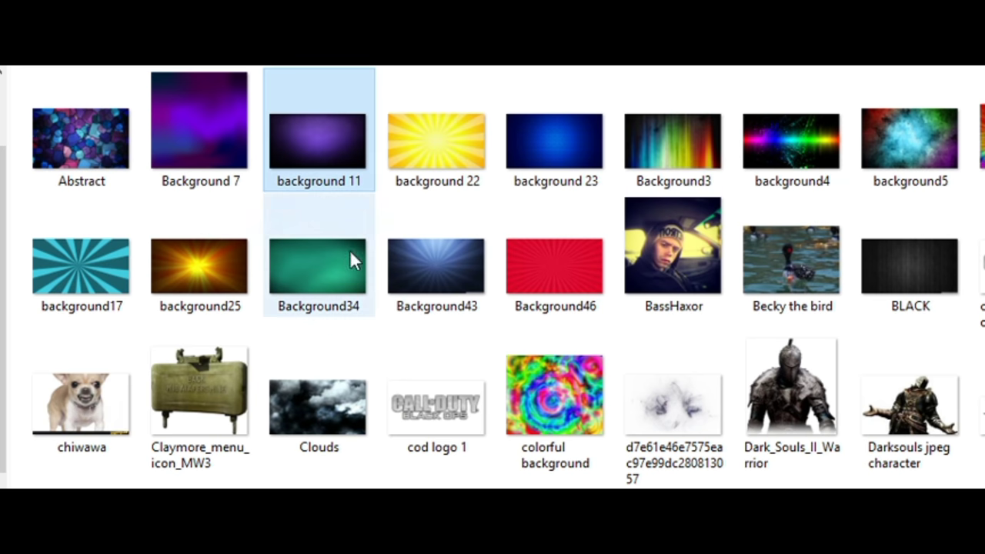
mouse_move(320, 166)
click(316, 268)
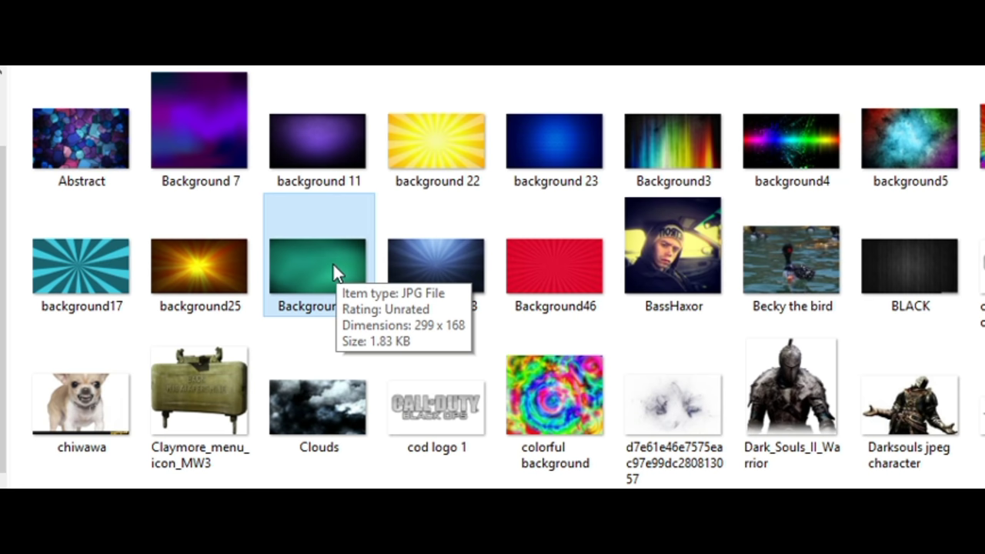
mouse_move(311, 188)
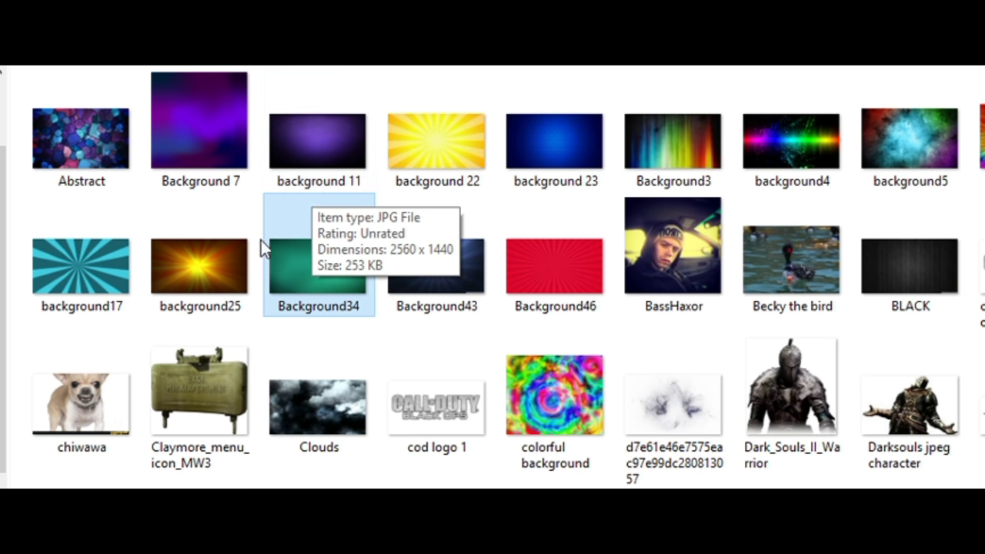
click(70, 299)
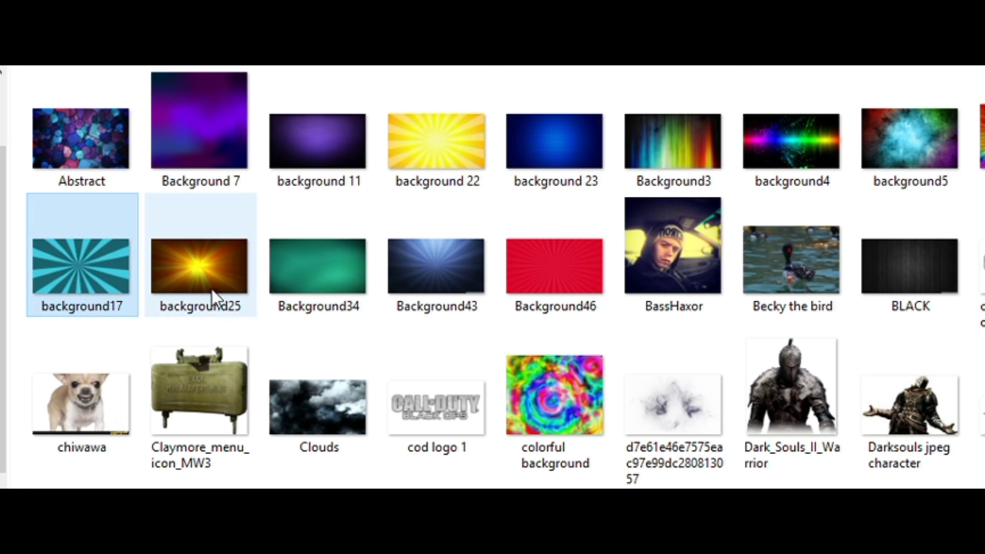
click(443, 298)
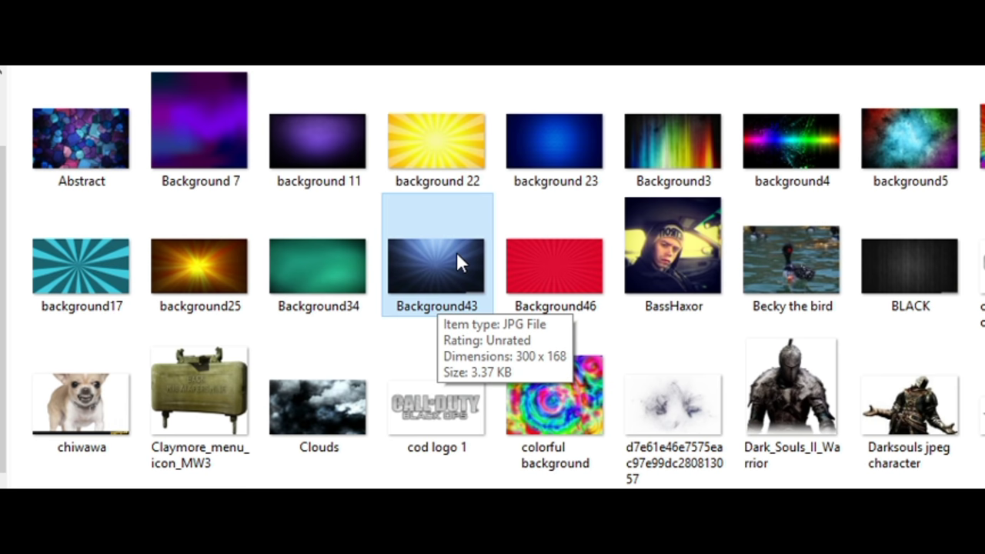
click(567, 263)
click(447, 179)
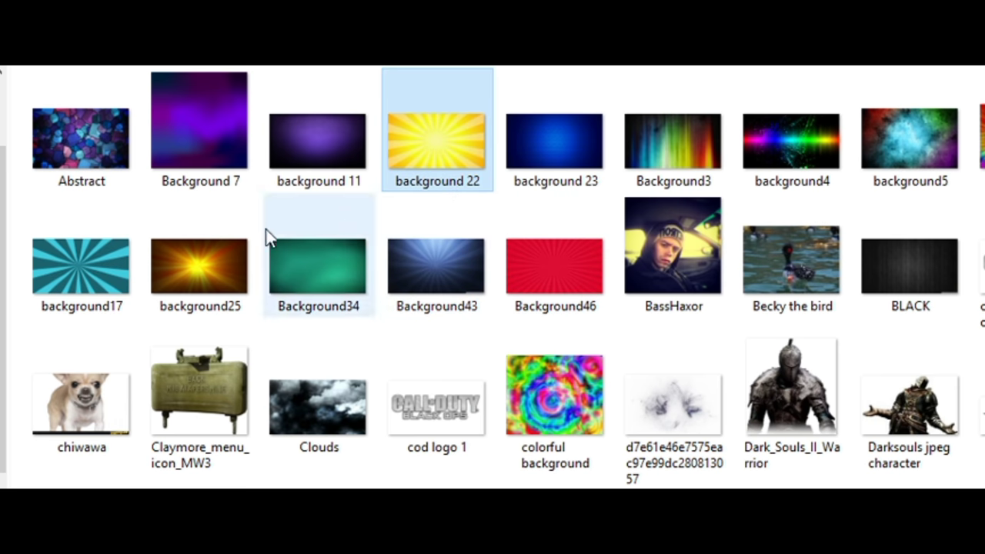
click(111, 264)
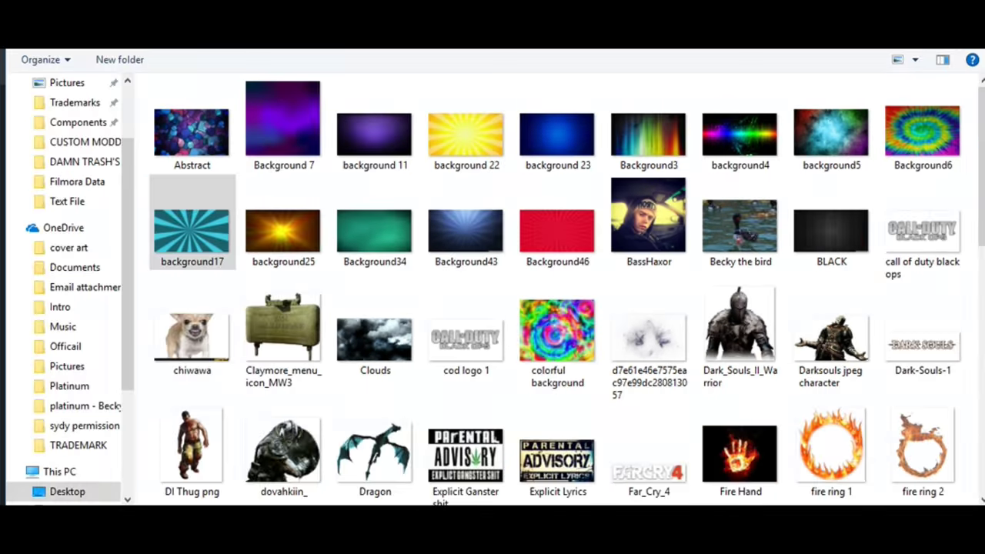
- Open background17 onto the editor canvas
key(Return)
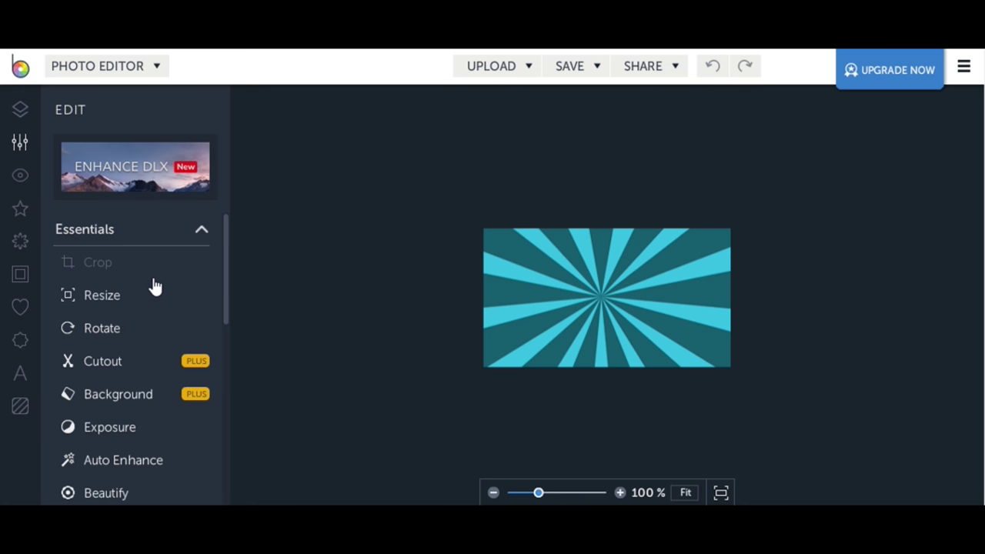
- Resize the background to 1280 × 720 px with Lock Aspect Ratio unchecked
click(127, 297)
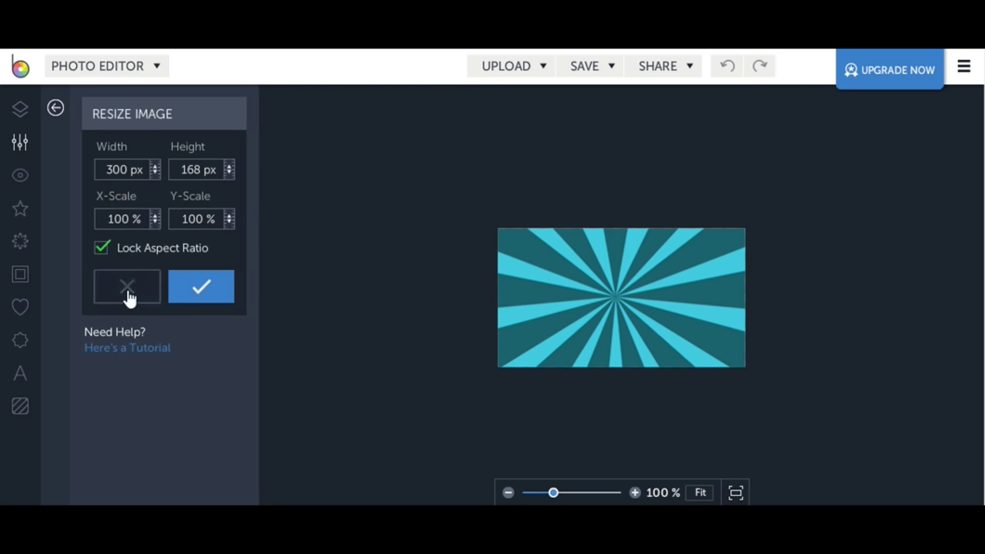
click(101, 249)
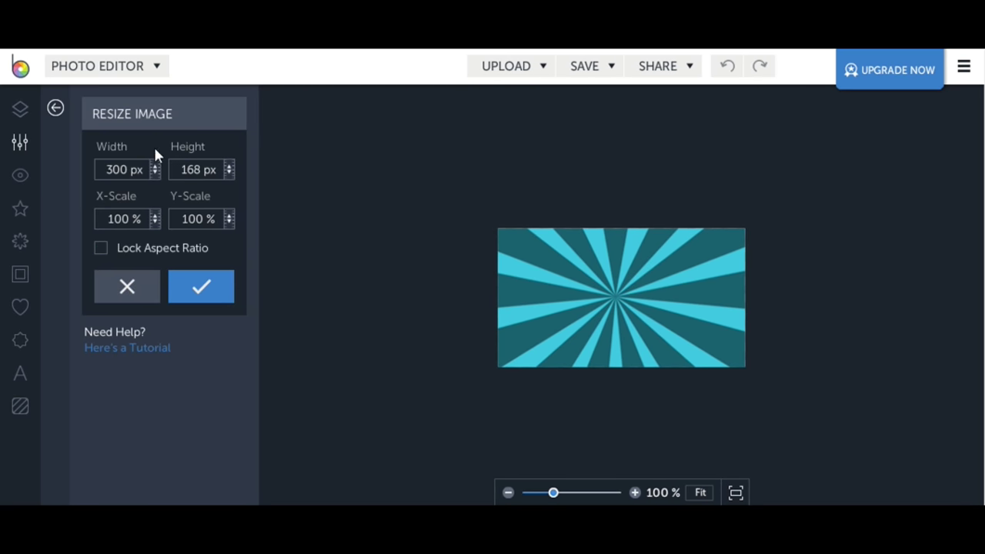
double_click(116, 170)
right_click(121, 172)
key(Escape)
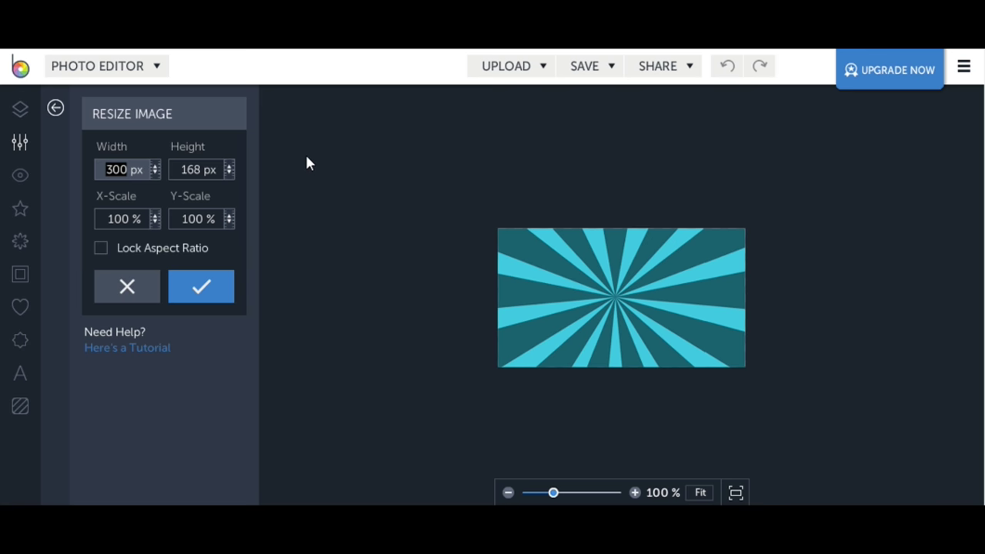
text(1280)
click(185, 181)
drag(185, 182, 259, 177)
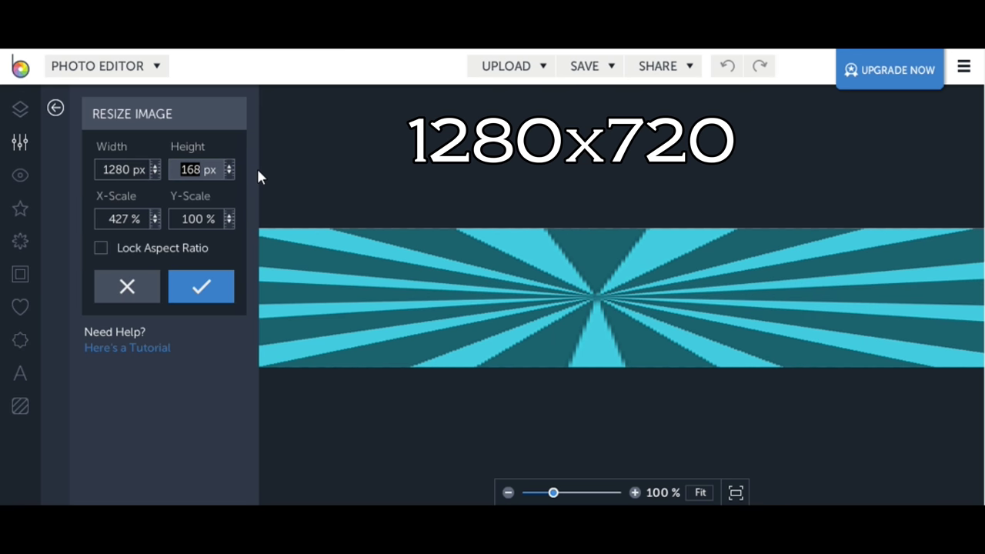
text(720)
click(200, 283)
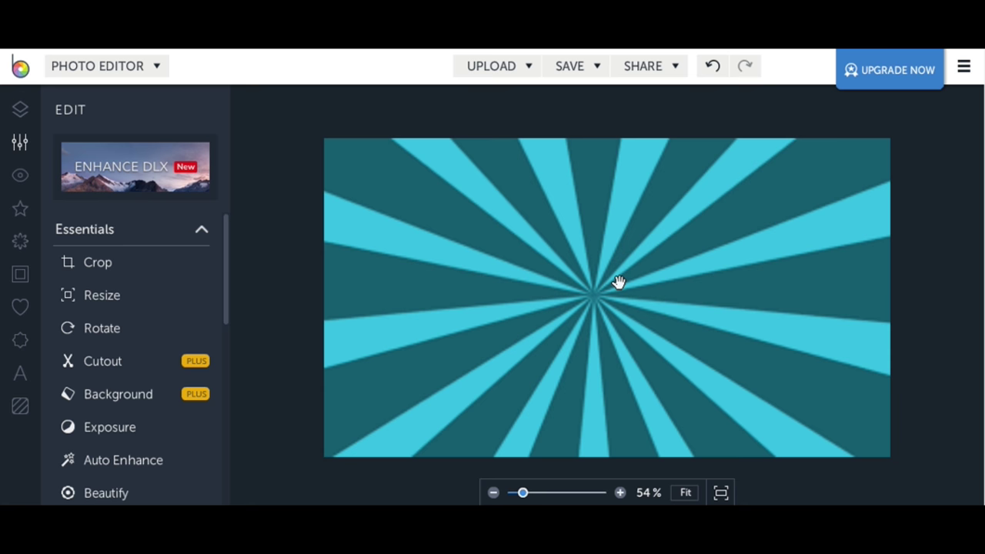
- Apply Sharpen to the background with Amount 95
scroll(107, 364, down, 1)
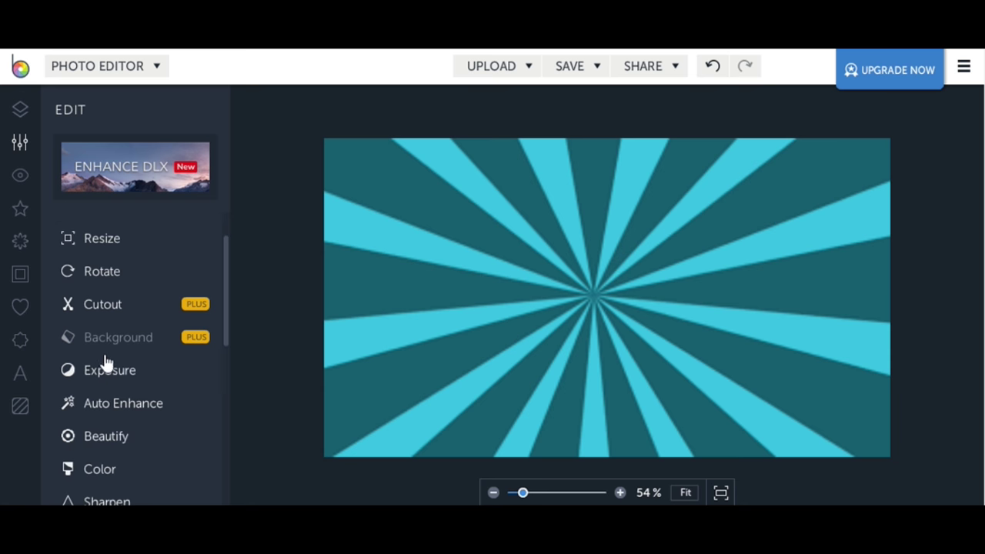
scroll(106, 363, down, 1)
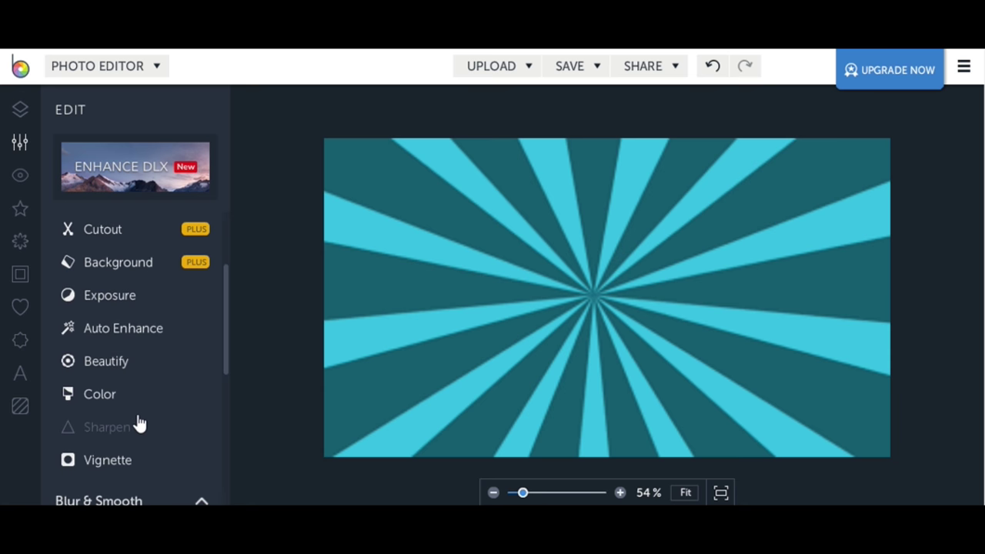
click(119, 429)
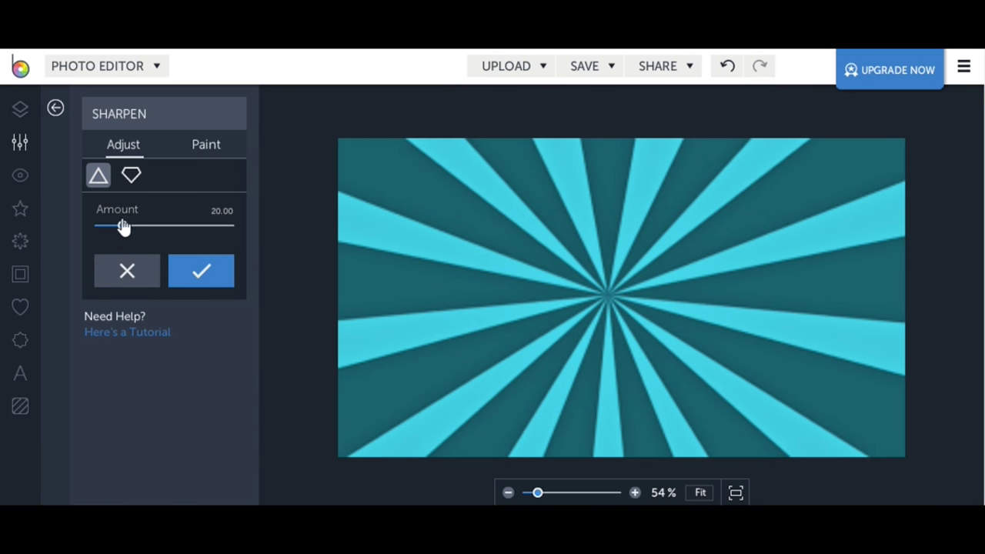
drag(124, 233, 219, 236)
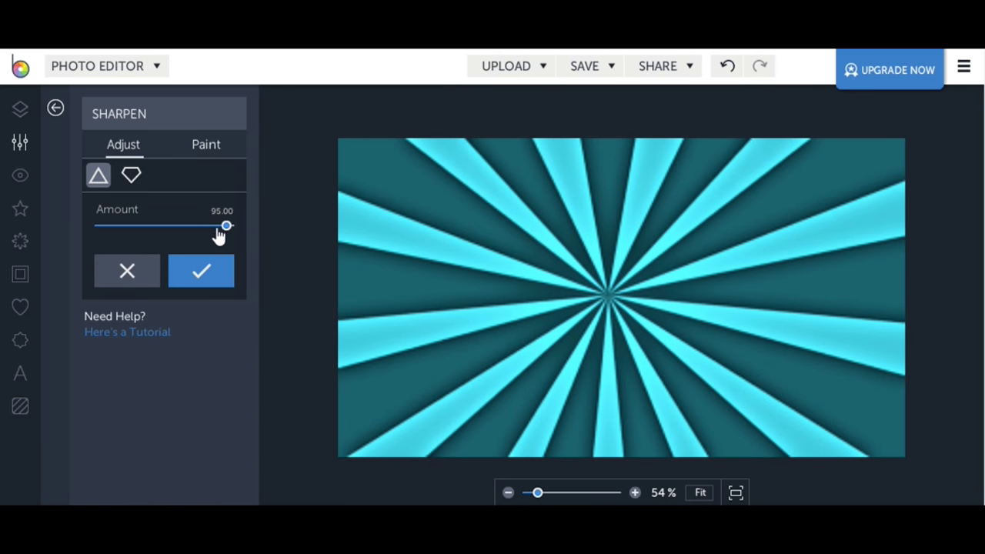
click(214, 279)
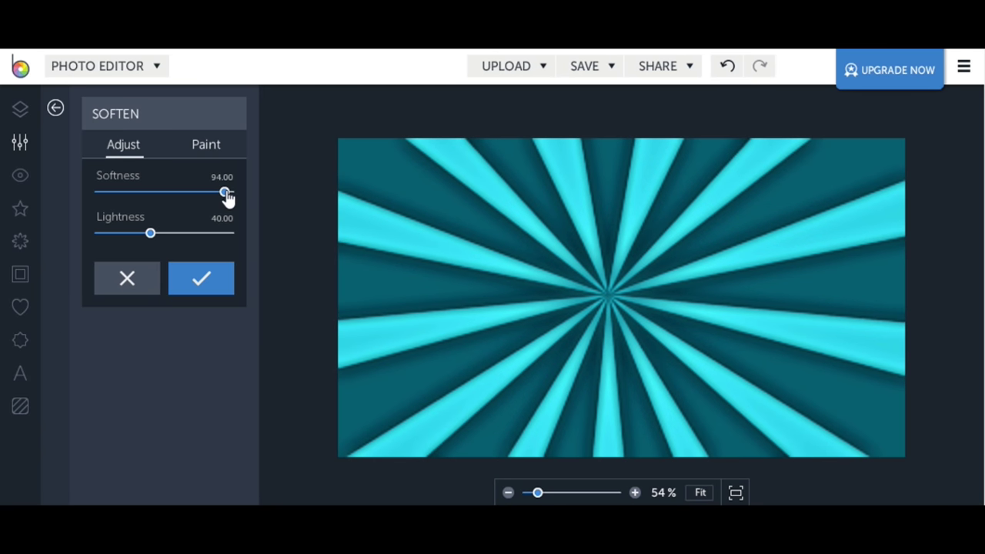
- Apply Soften with Softness 94 and Lightness 40
click(222, 276)
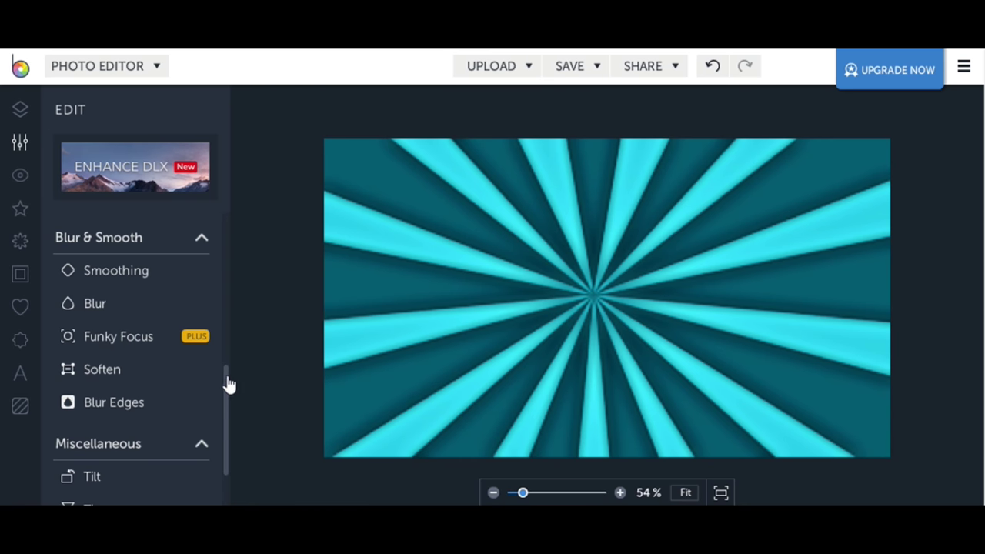
drag(228, 382, 231, 325)
click(145, 284)
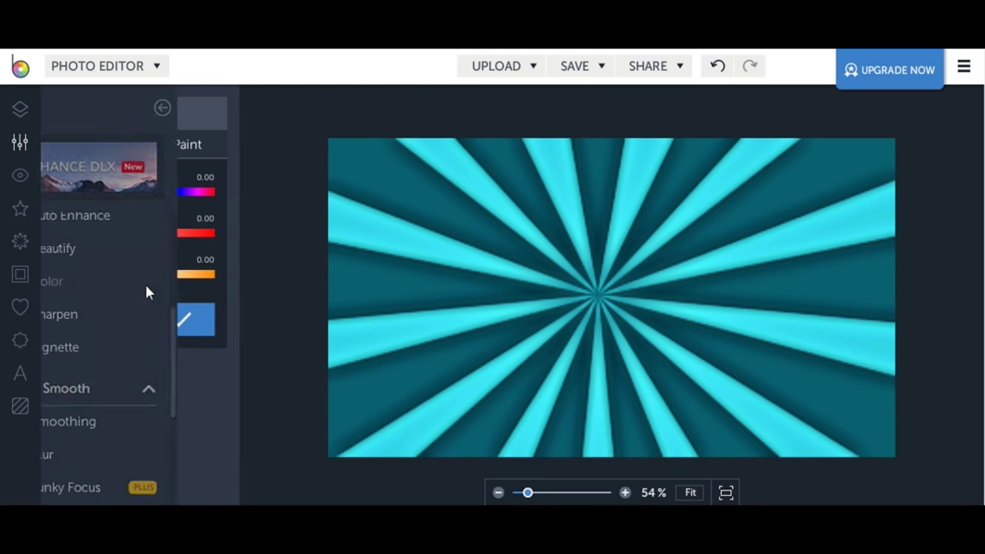
- Shift the Color hue to about -47 so the sunray rays turn green
click(152, 329)
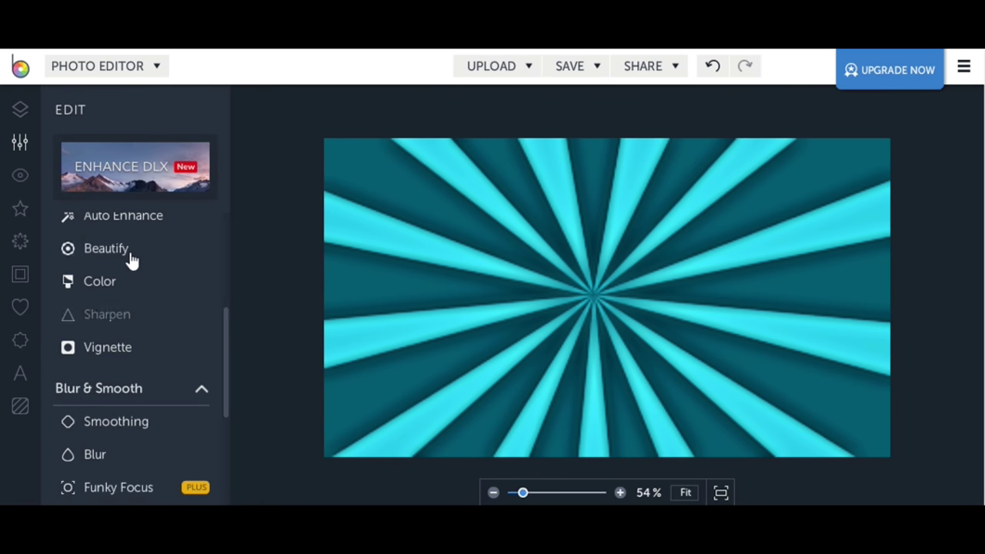
click(109, 283)
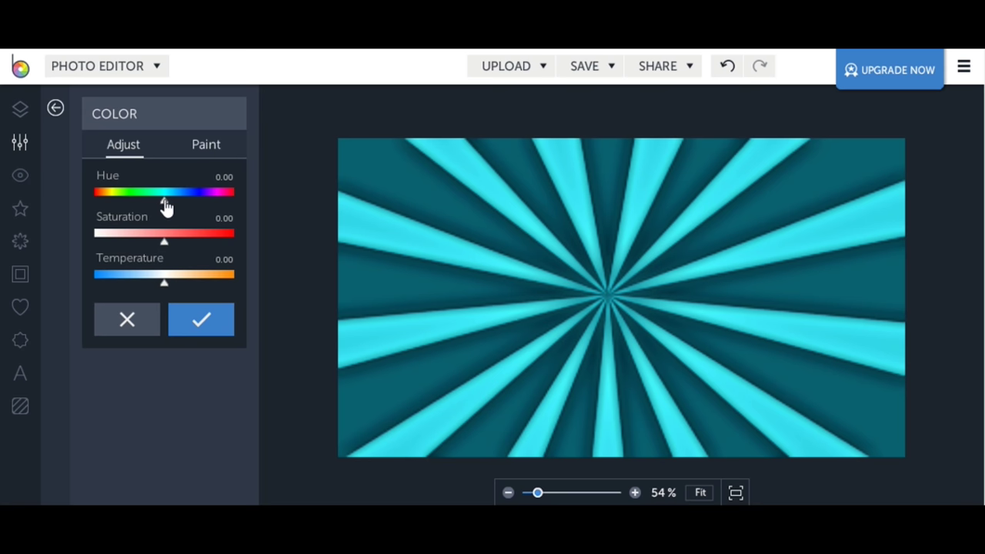
drag(166, 206, 190, 208)
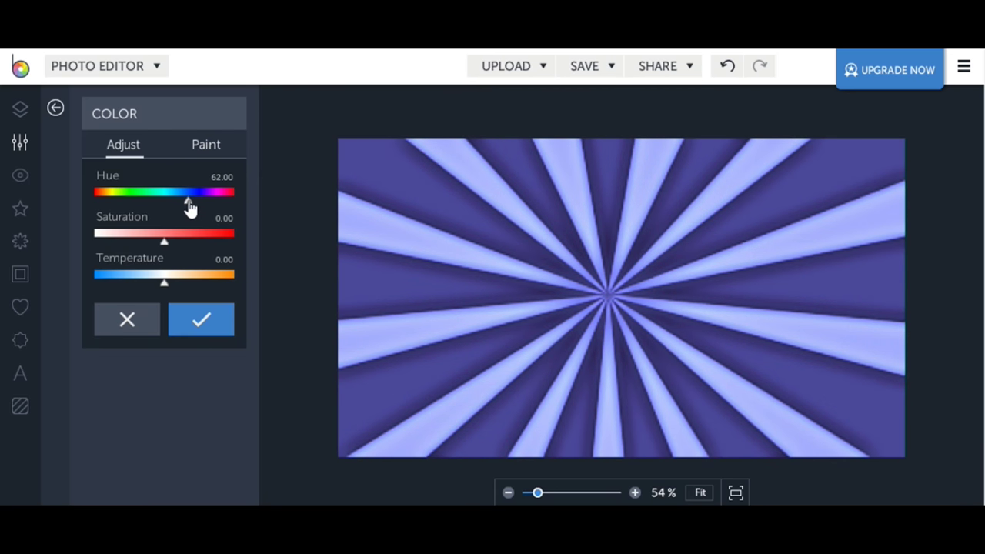
drag(190, 208, 147, 203)
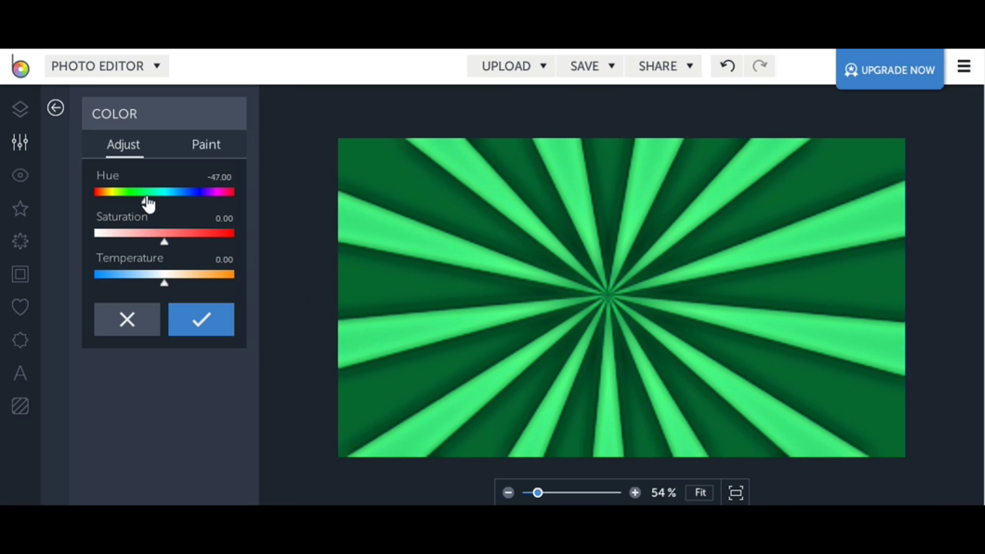
click(192, 329)
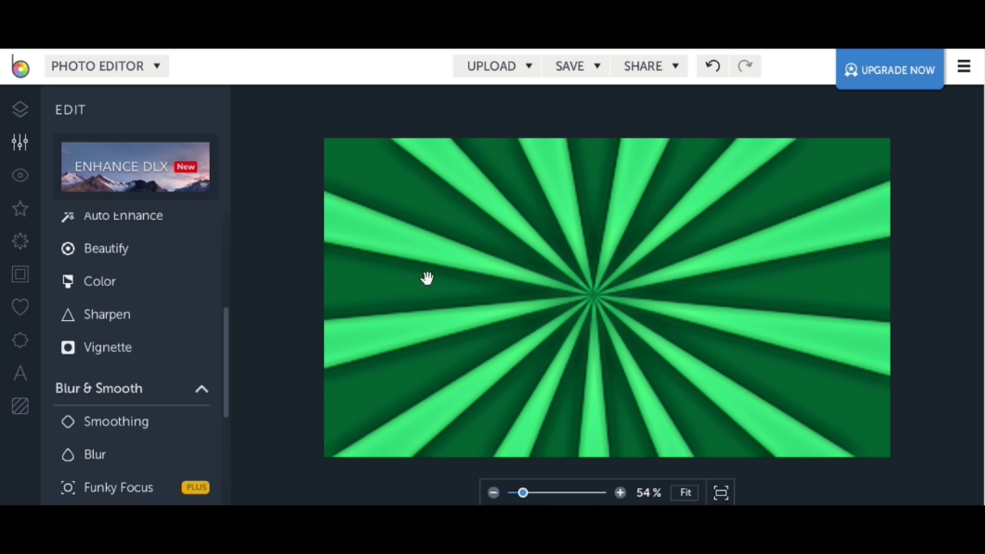
- Scroll the Edit panel back to the top
drag(227, 349, 235, 244)
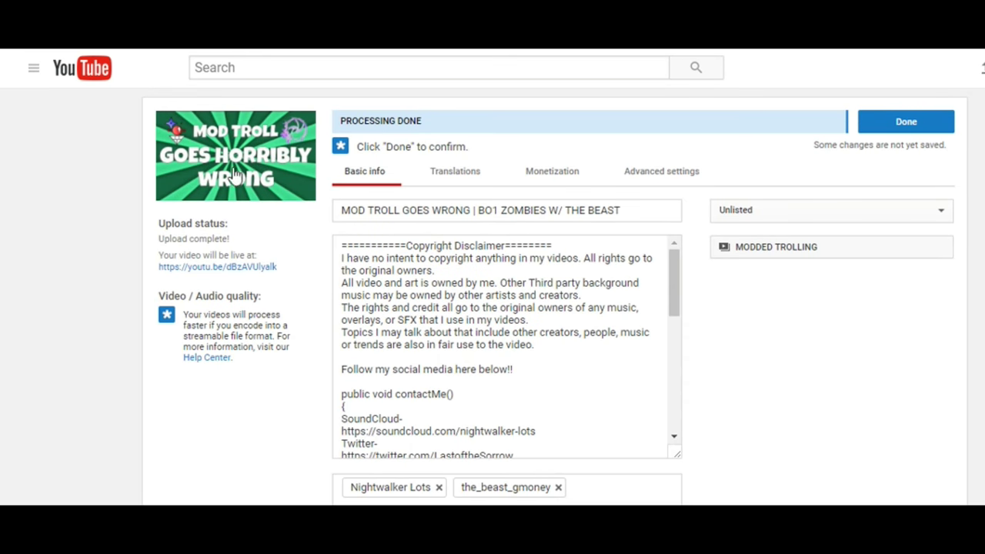
- Review the video's title, description and tags, then focus the title field
scroll(499, 230, down, 4)
scroll(497, 233, up, 1)
scroll(497, 222, up, 3)
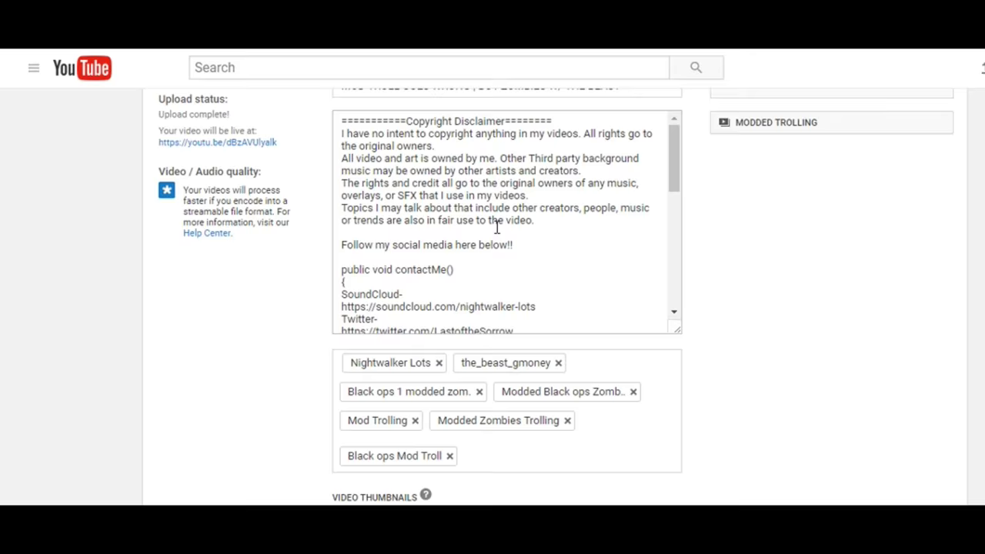
scroll(516, 495, down, 1)
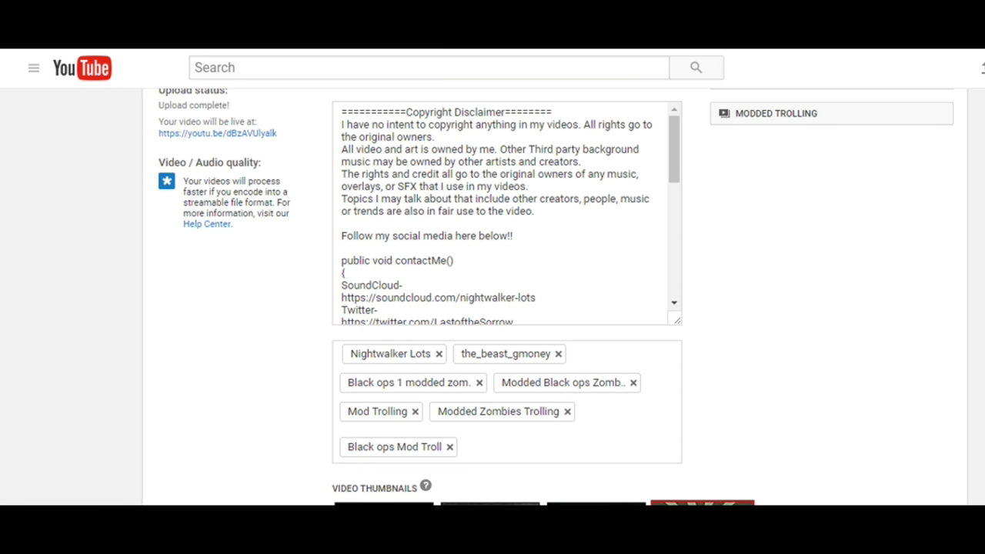
scroll(774, 371, up, 2)
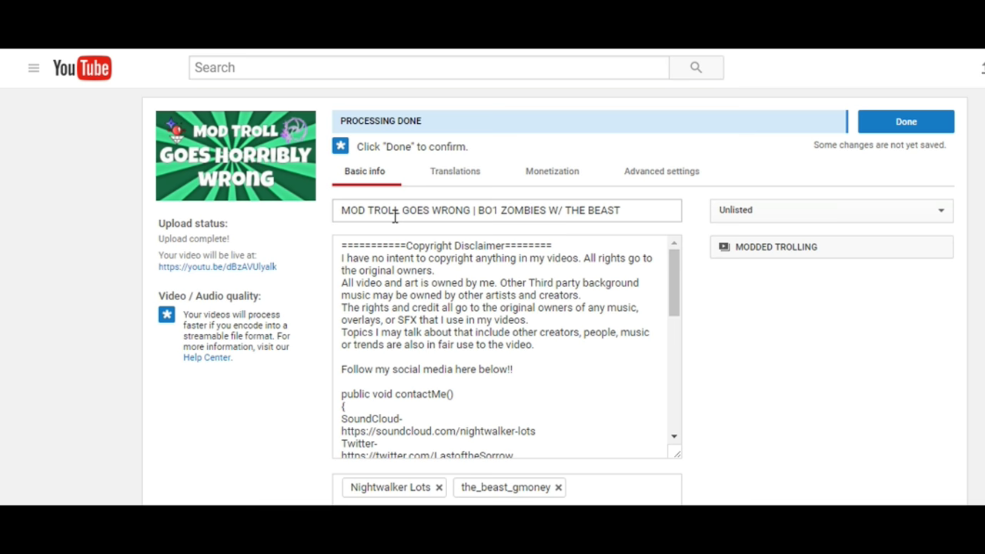
click(466, 214)
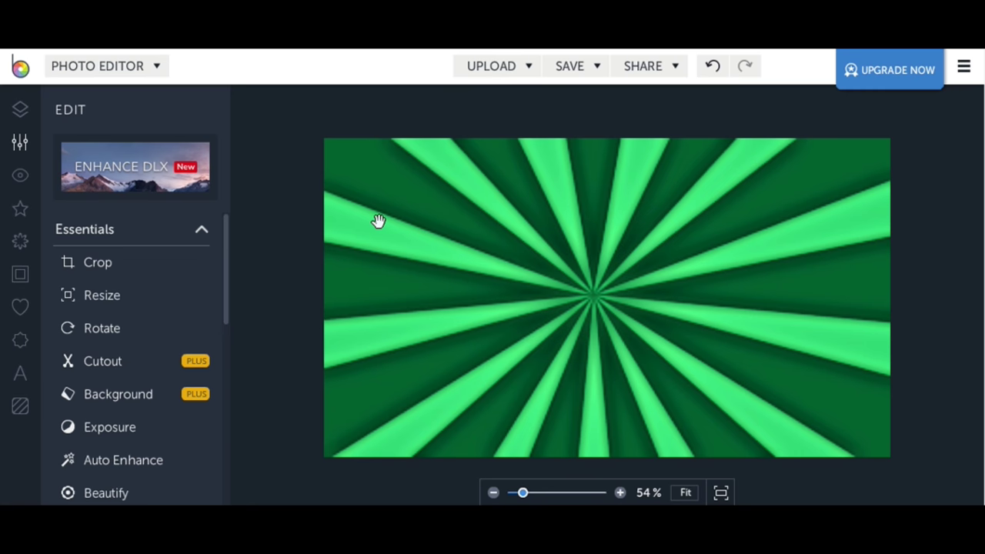
- Add Gavette's Logo as a new layer through the Layer Manager
click(20, 110)
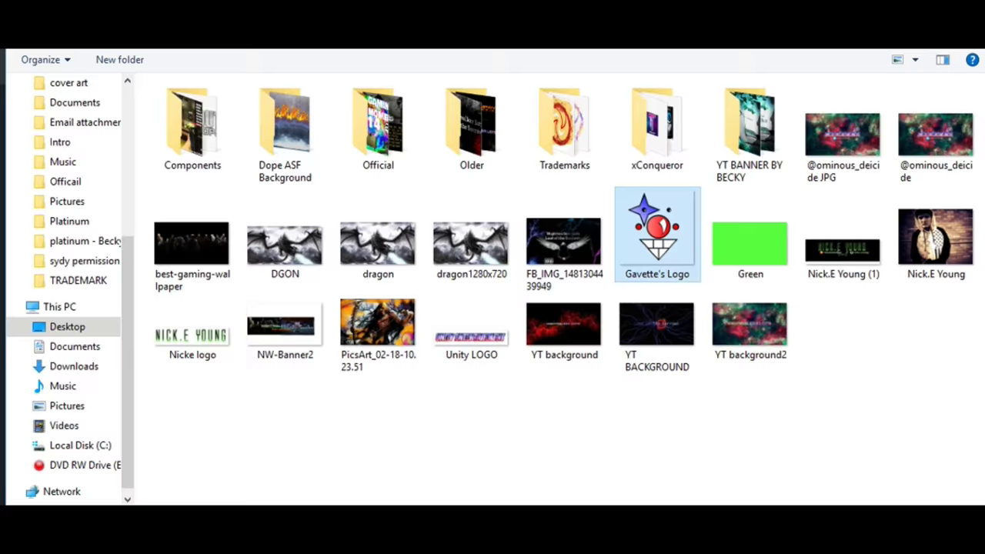
double_click(657, 231)
click(370, 269)
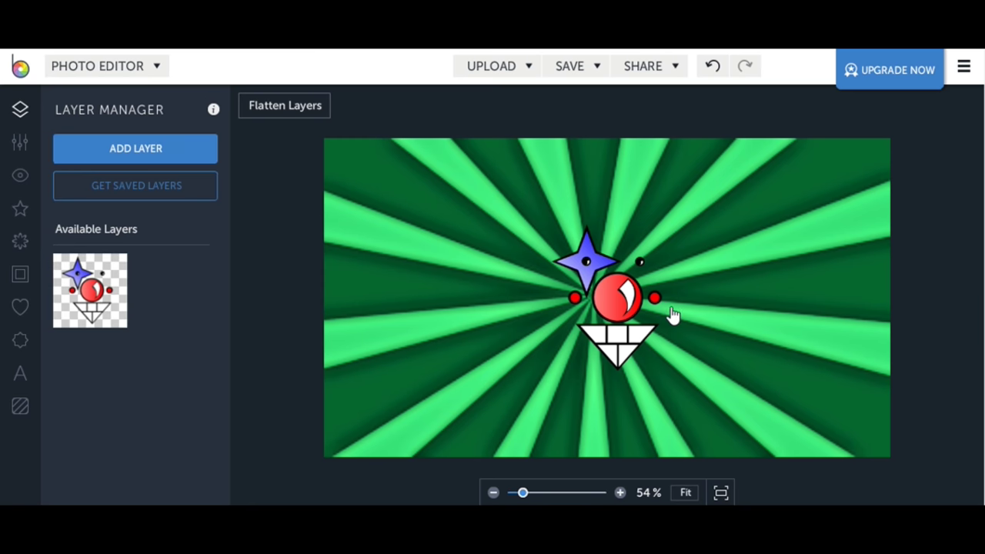
- Shrink the clown logo and move it into the top-left corner
click(666, 315)
drag(692, 220, 662, 249)
click(655, 260)
drag(551, 289, 429, 186)
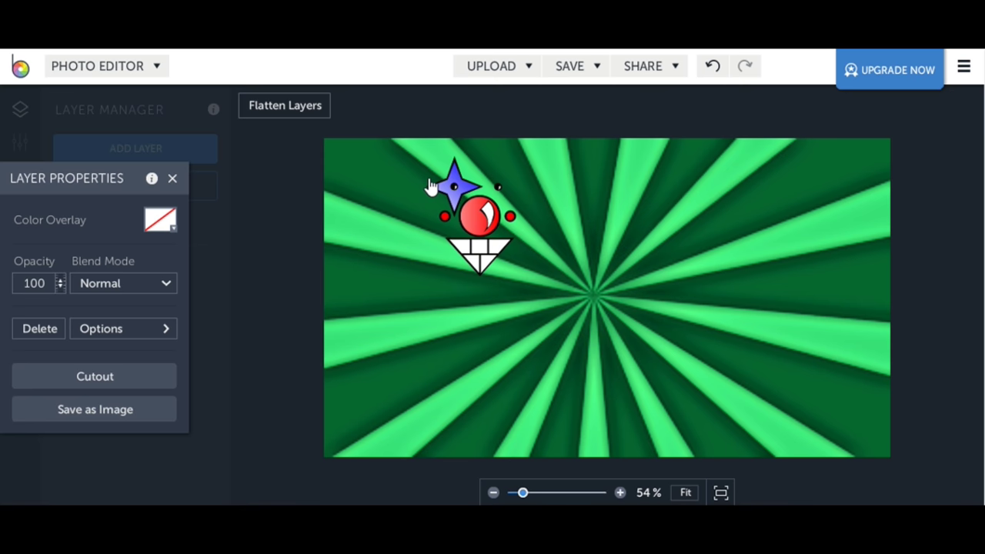
drag(429, 187, 337, 177)
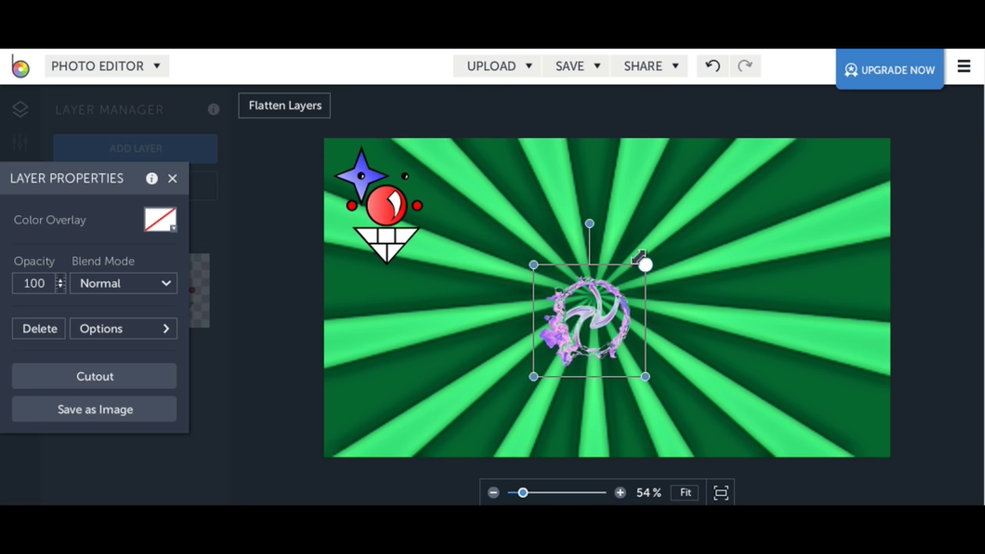
- Enlarge the purple swirl logo and place it in the top-right corner
drag(647, 264, 664, 246)
drag(616, 316, 836, 198)
click(645, 279)
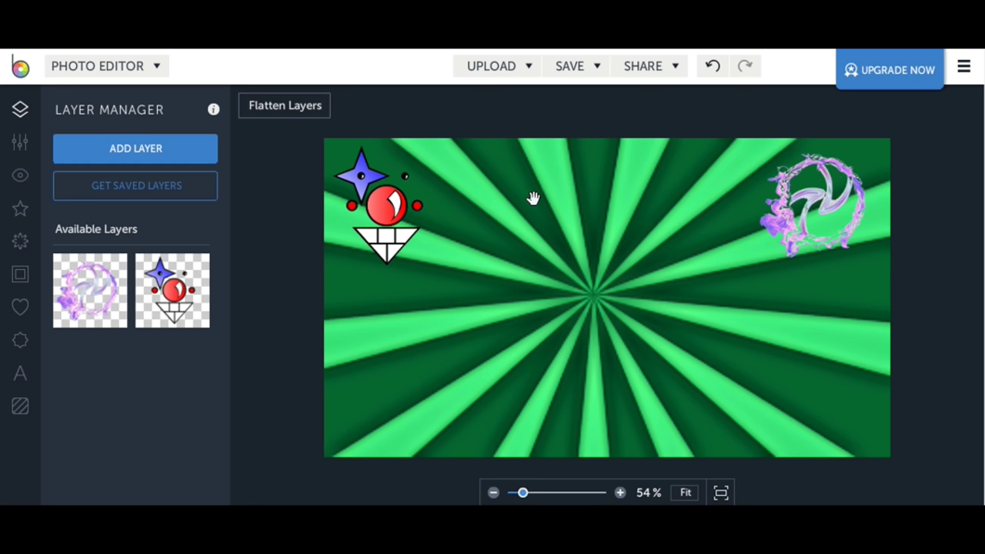
click(18, 375)
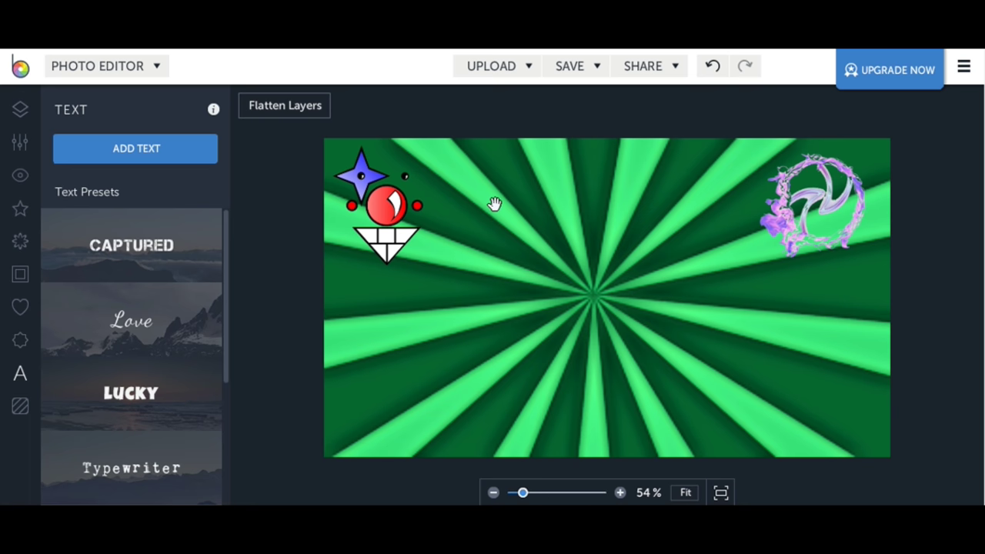
- Add a LUCKY preset text layer, colour it white and type MOD TROLL
click(131, 408)
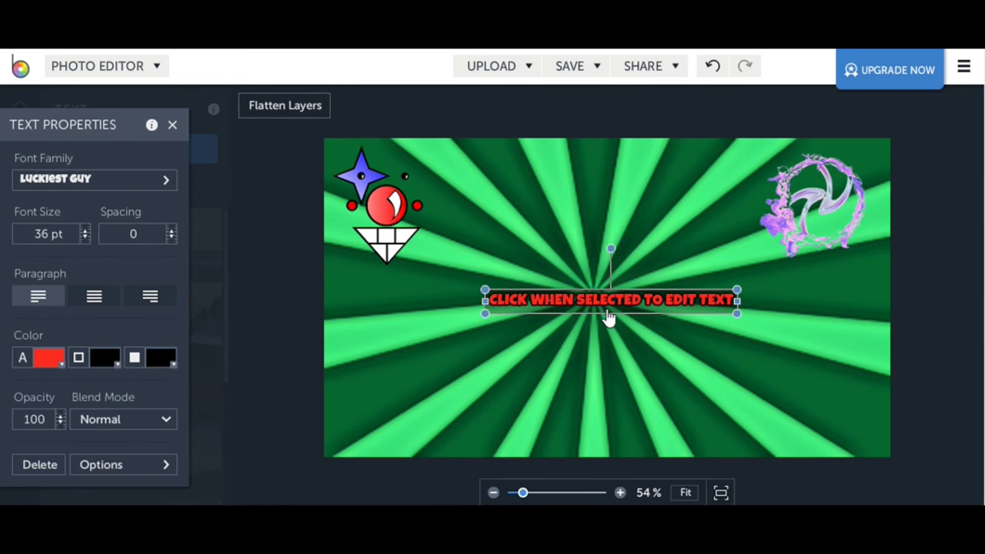
click(605, 308)
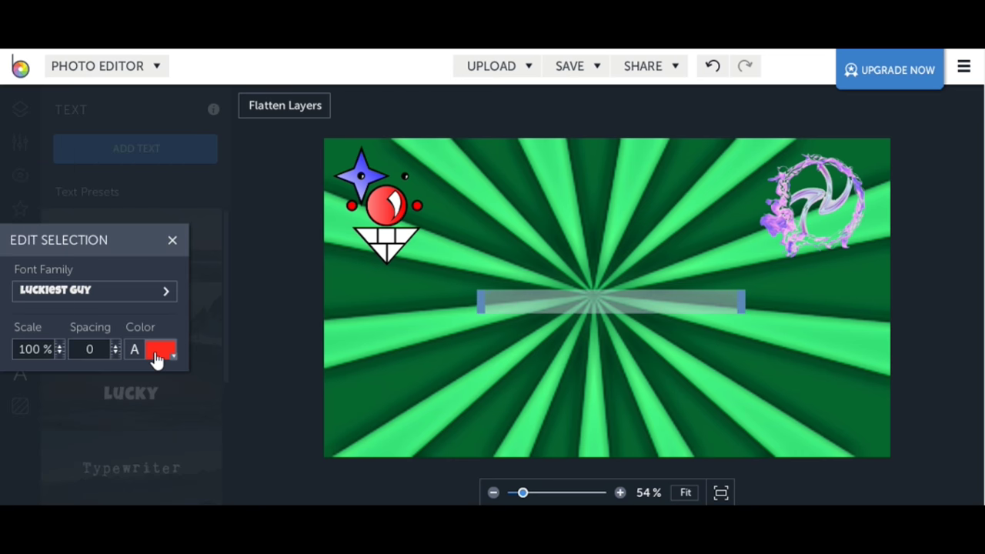
click(156, 360)
drag(224, 358, 216, 346)
click(561, 298)
text(MOD TROLL)
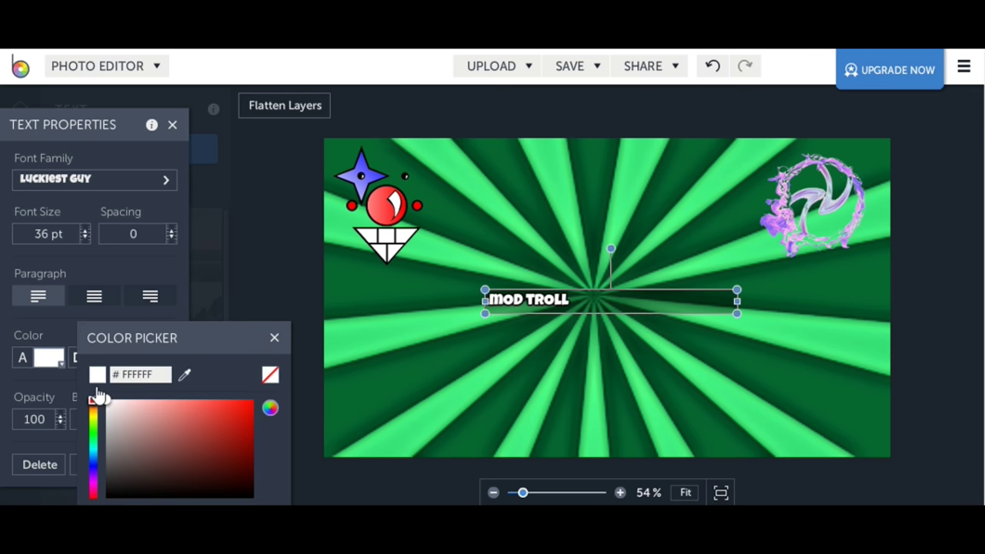
- Set the text background Intensity to 0 so the background is fully transparent
click(47, 384)
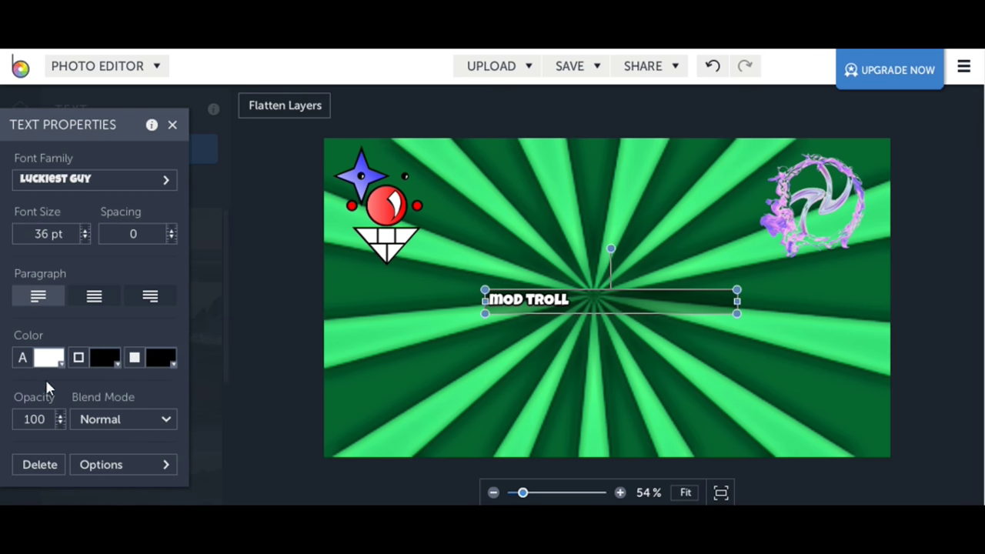
click(161, 365)
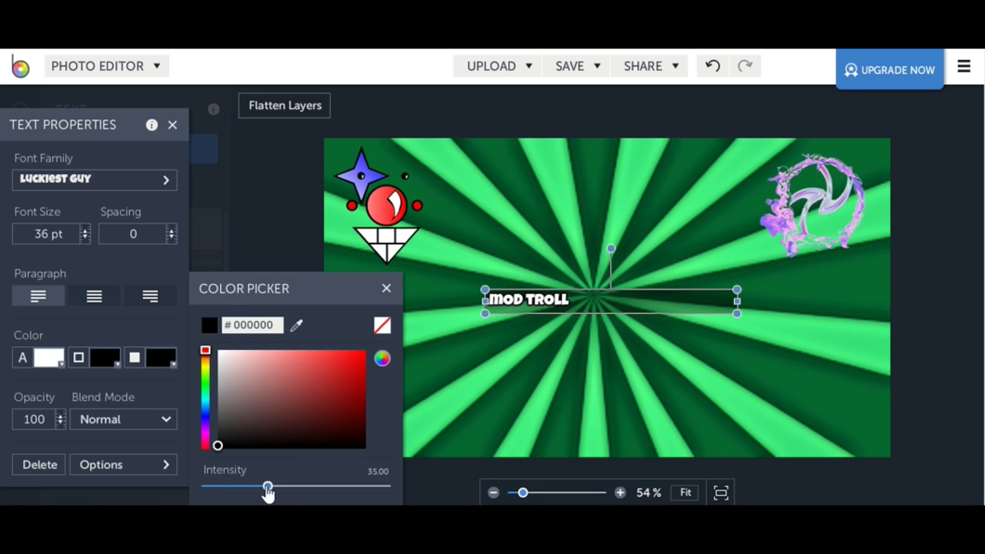
drag(266, 488, 162, 479)
click(583, 315)
click(703, 306)
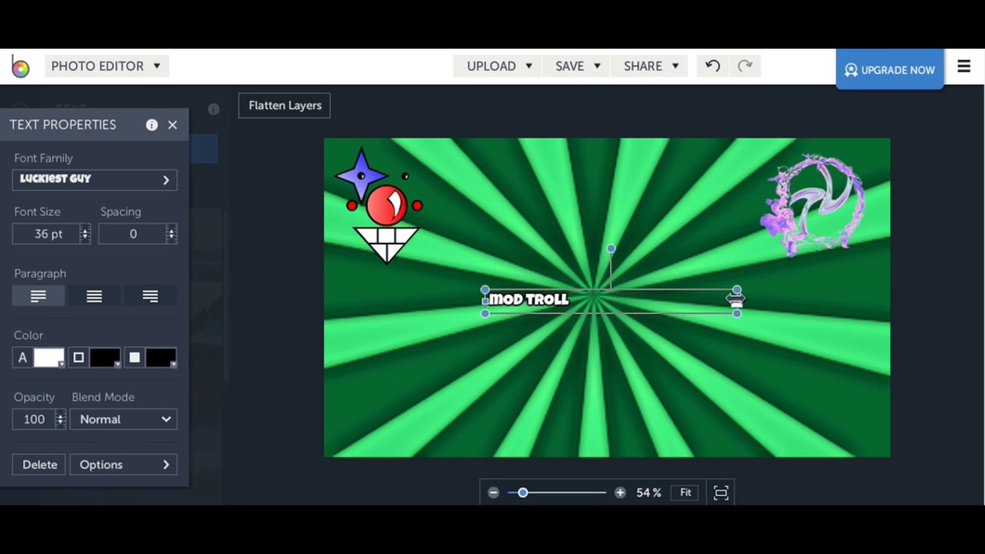
- Enlarge MOD TROLL to 145 pt and position it near the top of the canvas
drag(737, 297, 719, 253)
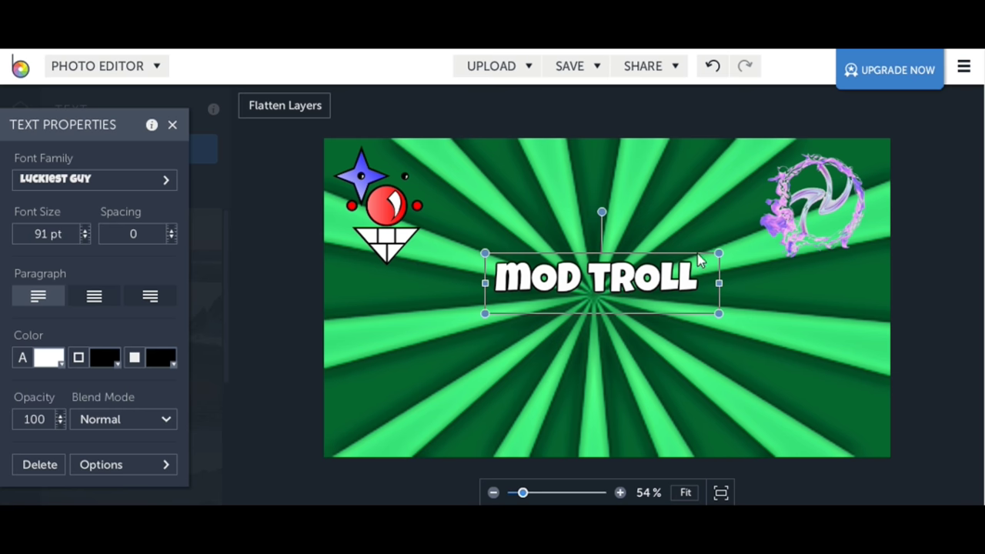
drag(718, 254, 848, 220)
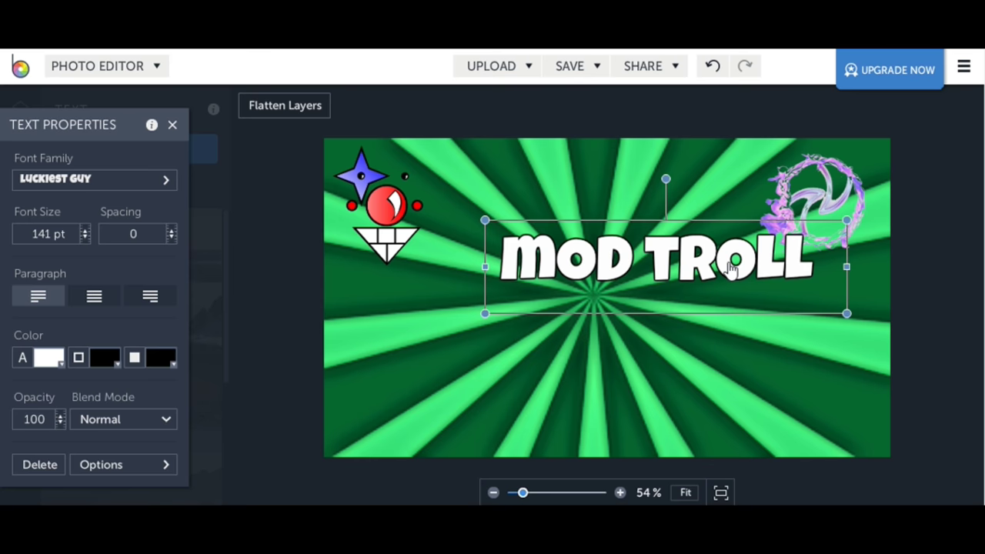
drag(715, 269, 659, 227)
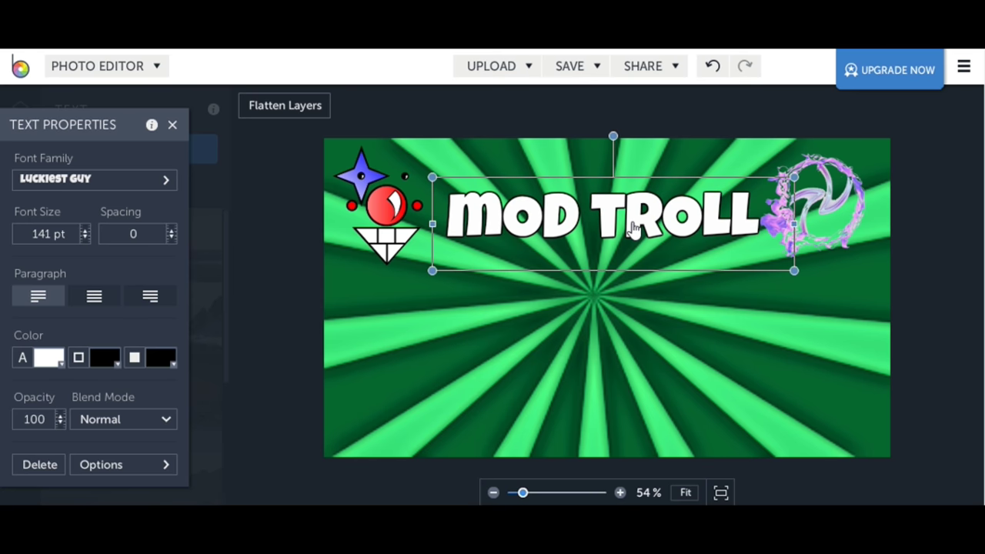
mouse_move(633, 228)
mouse_down()
mouse_move(623, 233)
mouse_move(625, 224)
mouse_up()
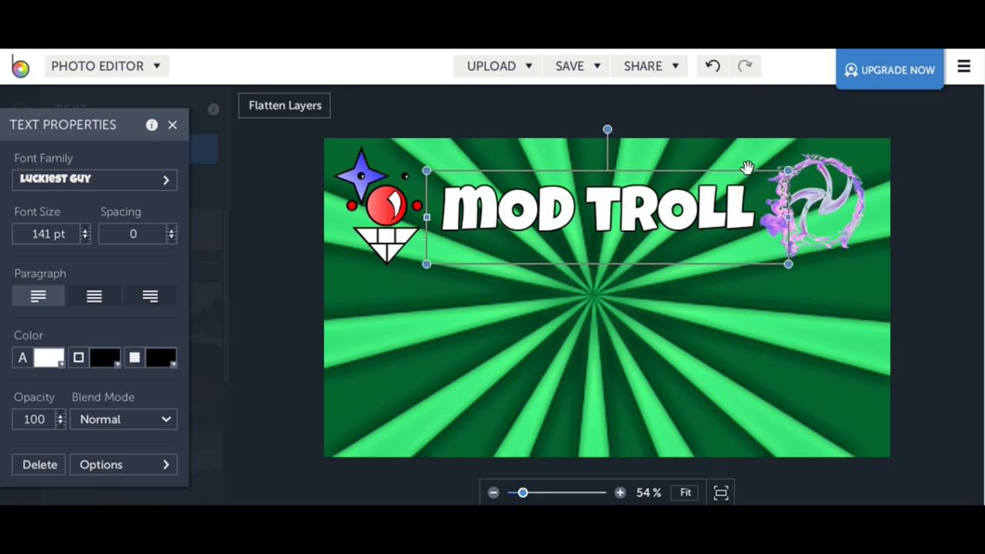
drag(789, 170, 799, 164)
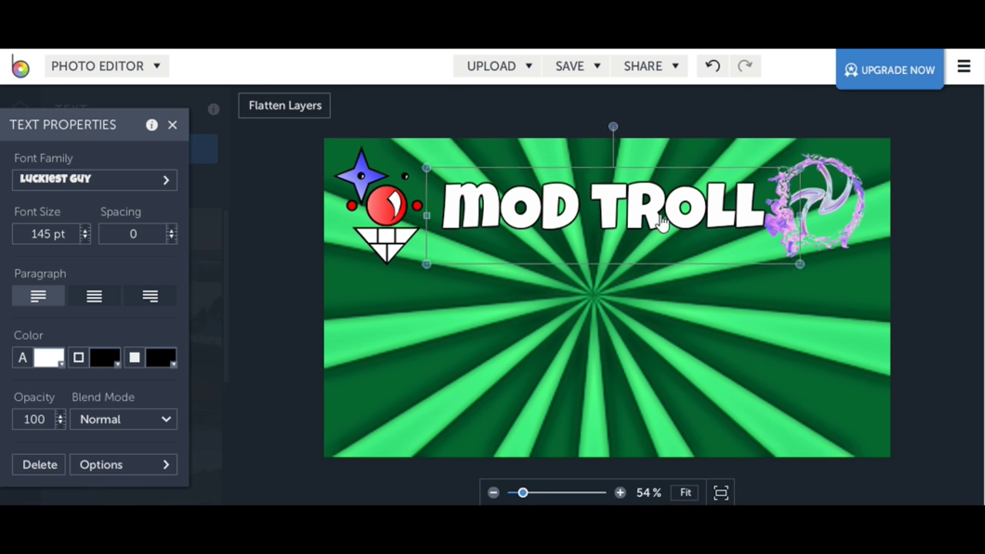
drag(677, 217, 769, 227)
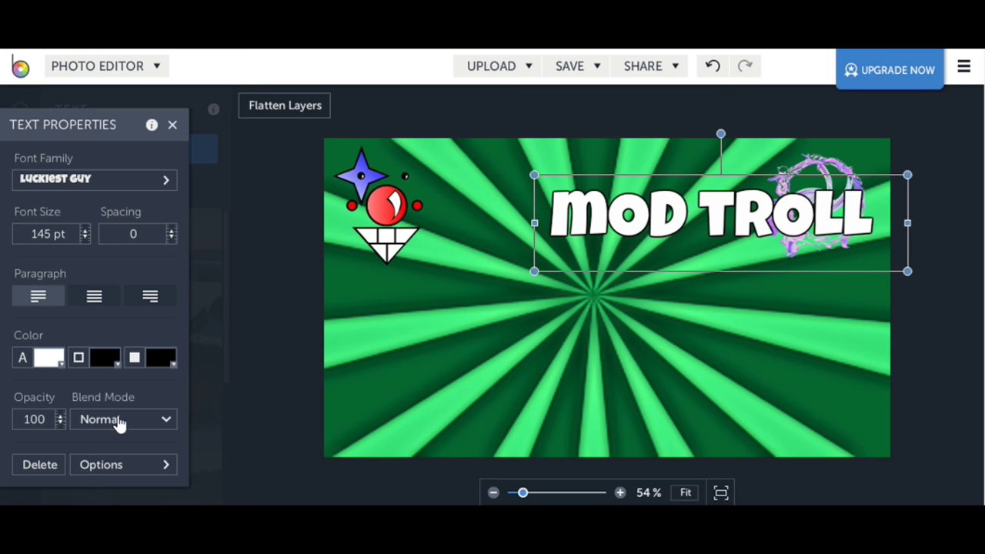
- Centre MOD TROLL horizontally and slide the star-and-ball logo up against it
click(107, 464)
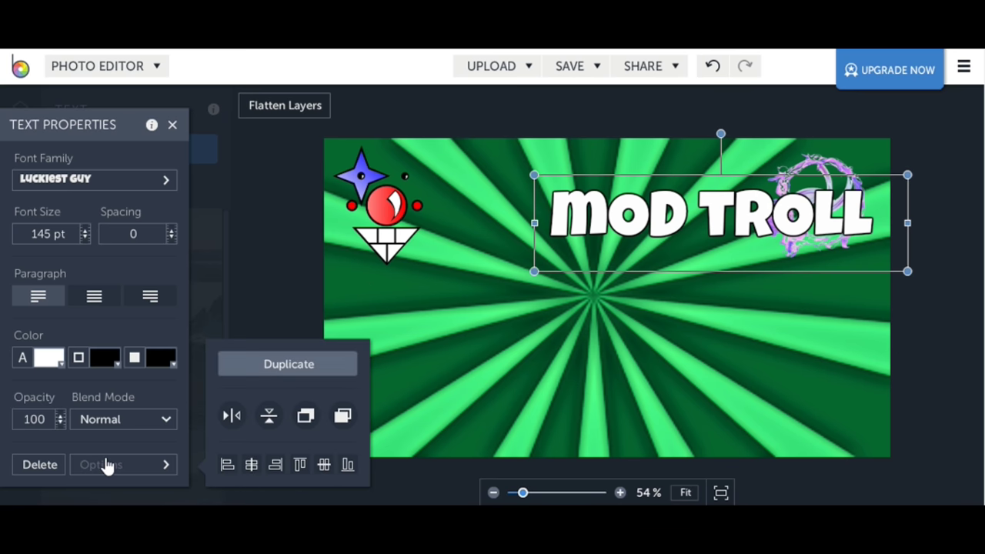
click(251, 466)
click(258, 264)
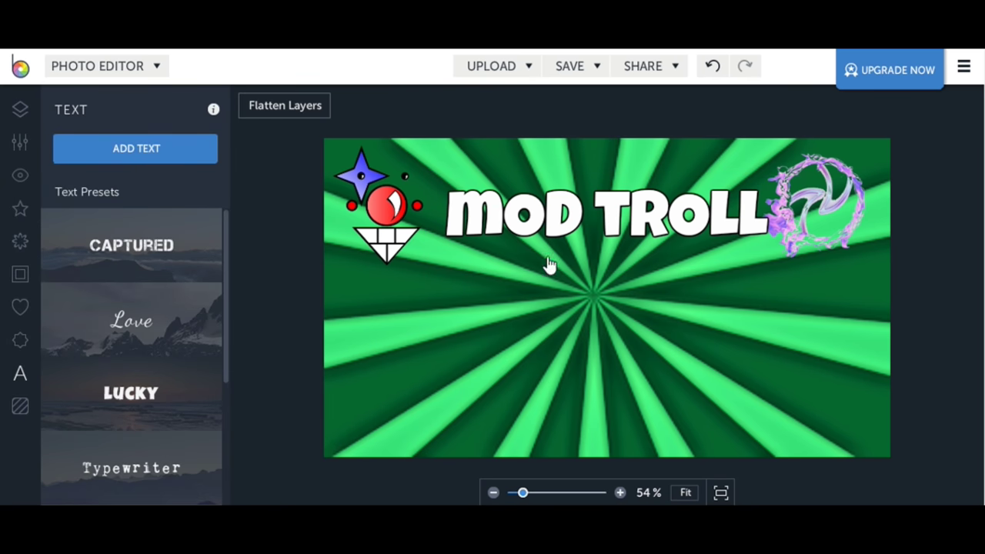
drag(420, 207, 435, 210)
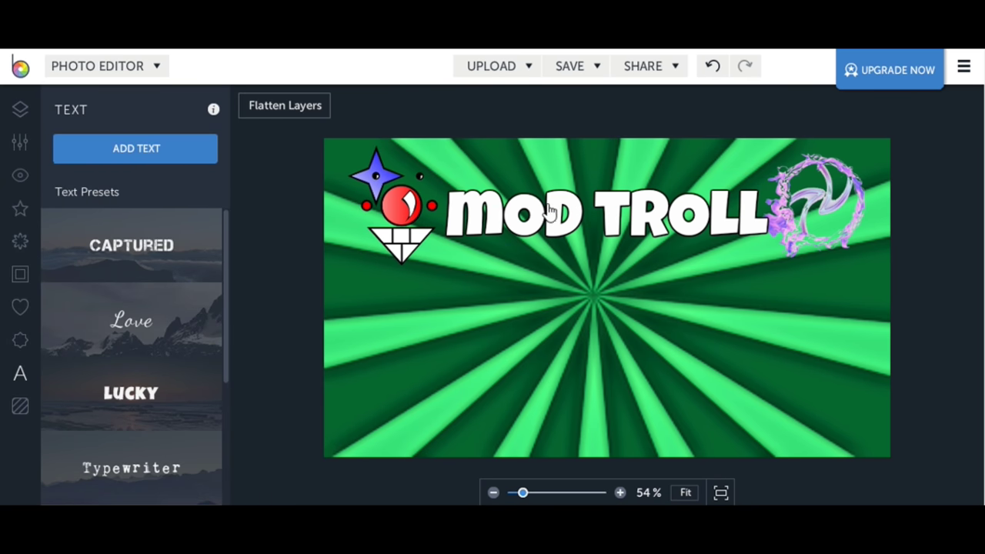
click(629, 212)
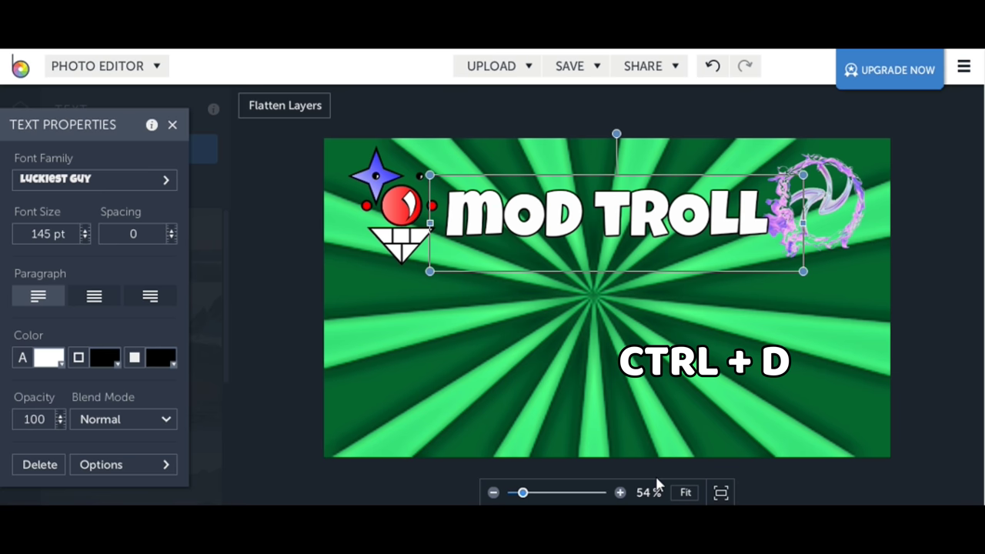
- Duplicate the title below itself and retype the copy as Goes HORRIBLY on one line
key(ctrl+d)
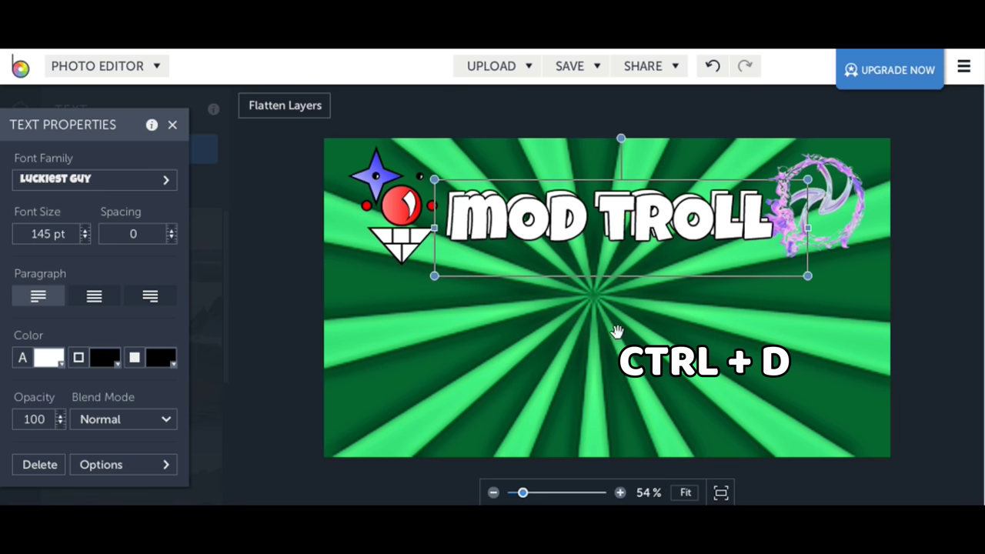
drag(652, 227, 652, 340)
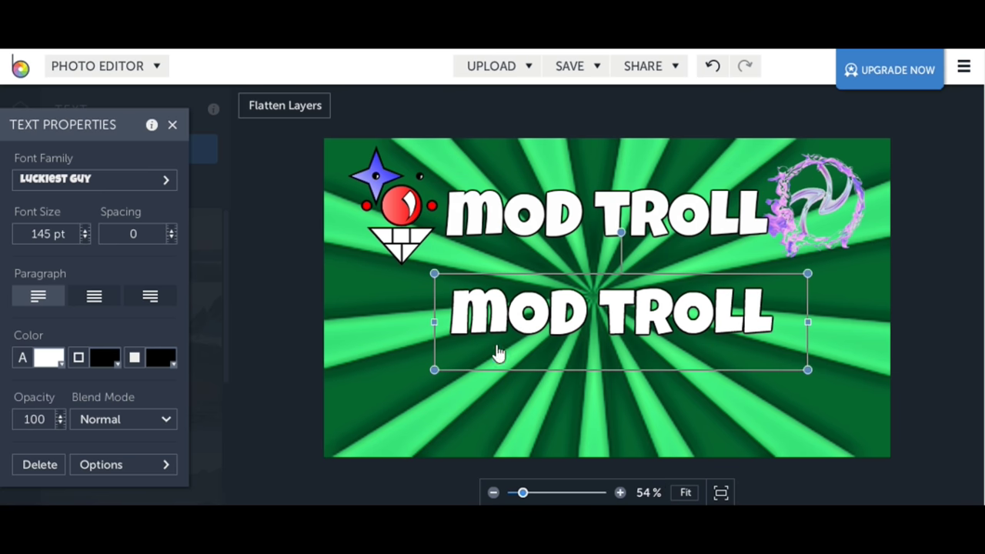
double_click(651, 320)
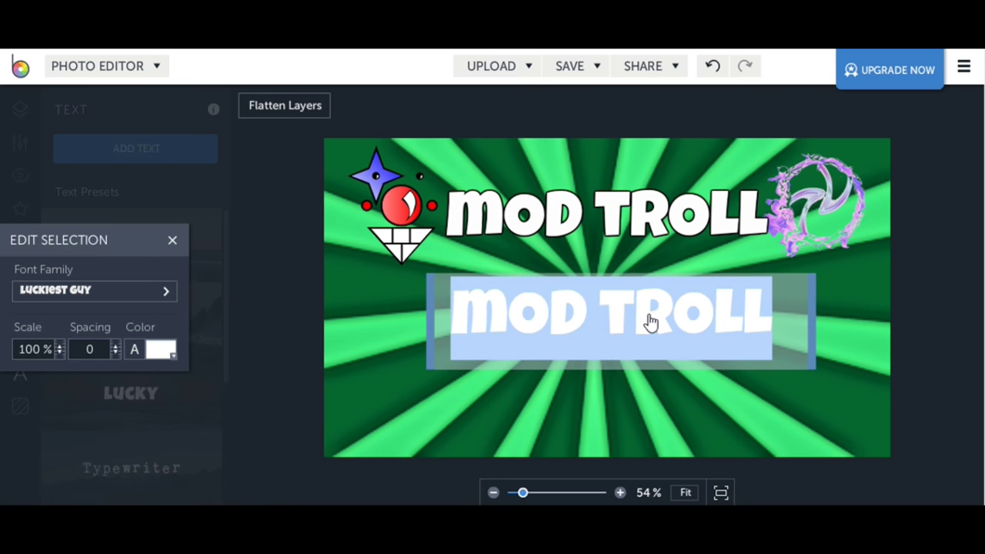
text(Goes HORRIBLY)
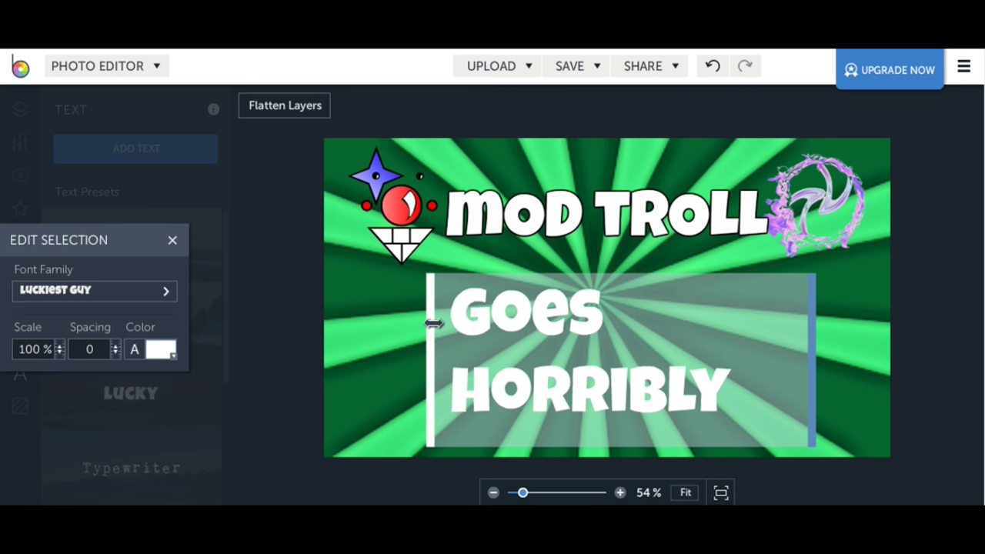
drag(428, 329, 406, 315)
click(453, 392)
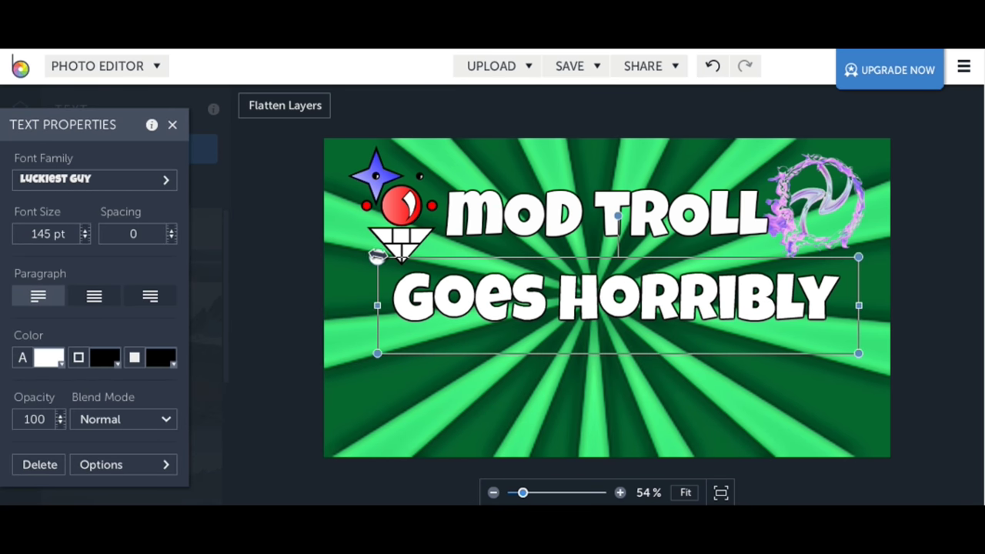
- Enlarge Goes HORRIBLY to 170 pt and place it beneath MOD TROLL
drag(377, 257, 372, 256)
drag(311, 245, 297, 240)
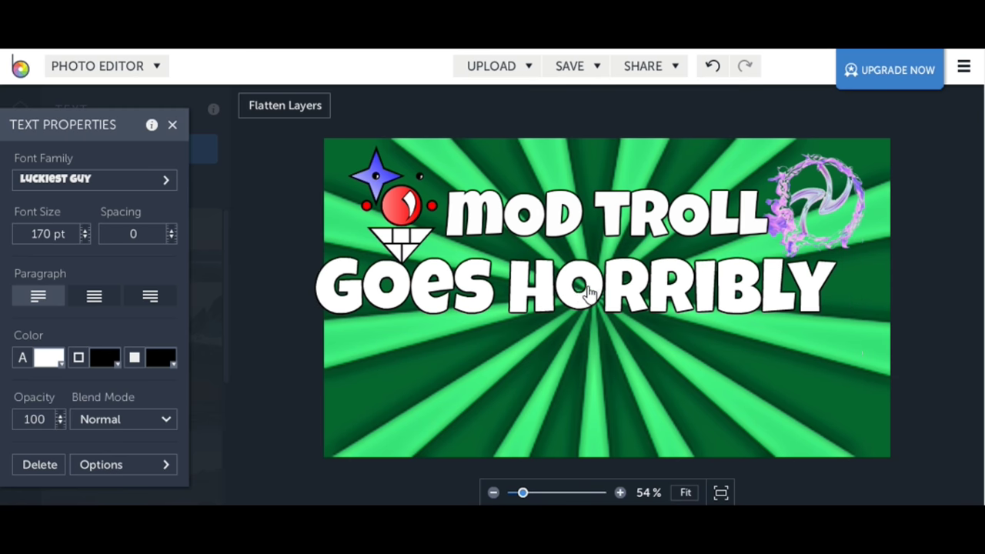
drag(590, 295, 612, 292)
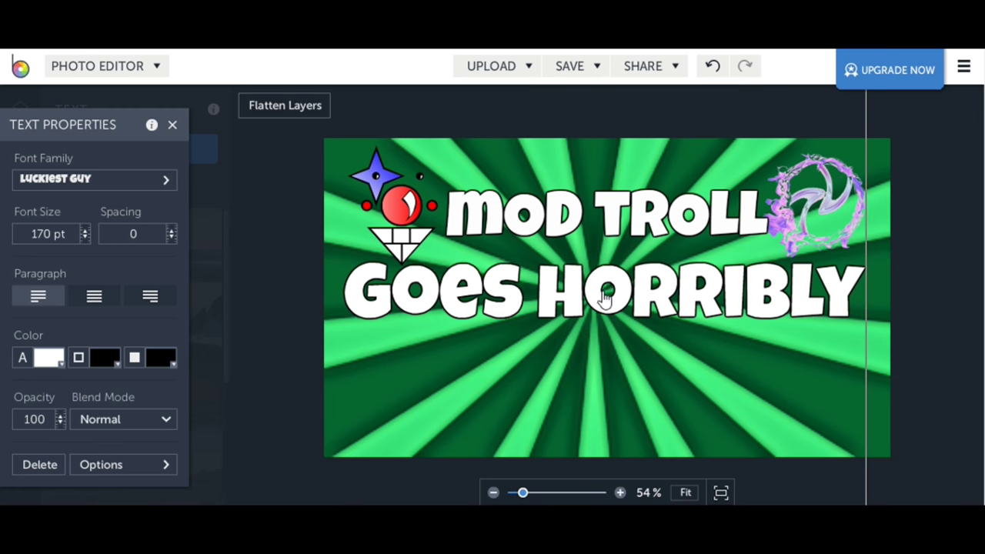
click(659, 301)
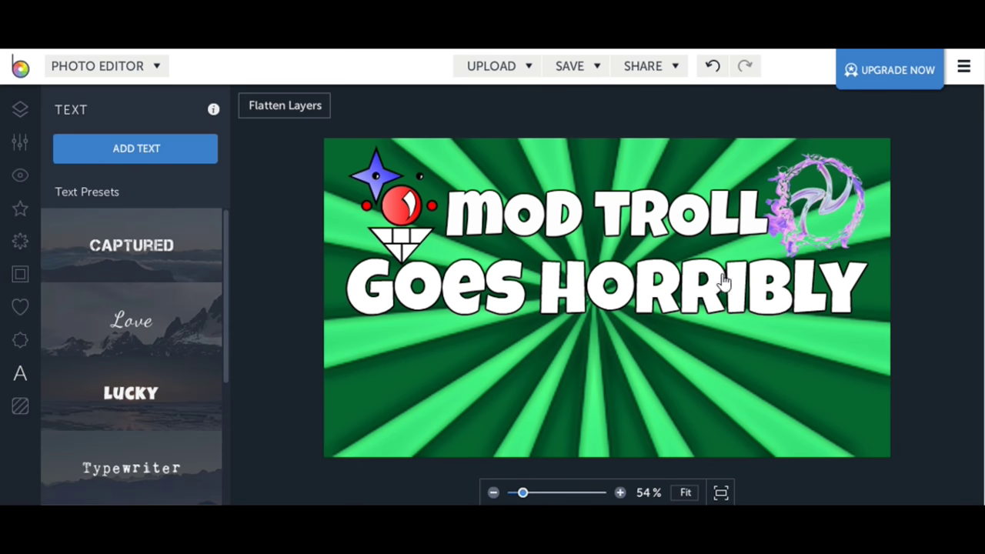
- Copy the Goes HORRIBLY line below itself and retype the copy as WRONG
click(758, 304)
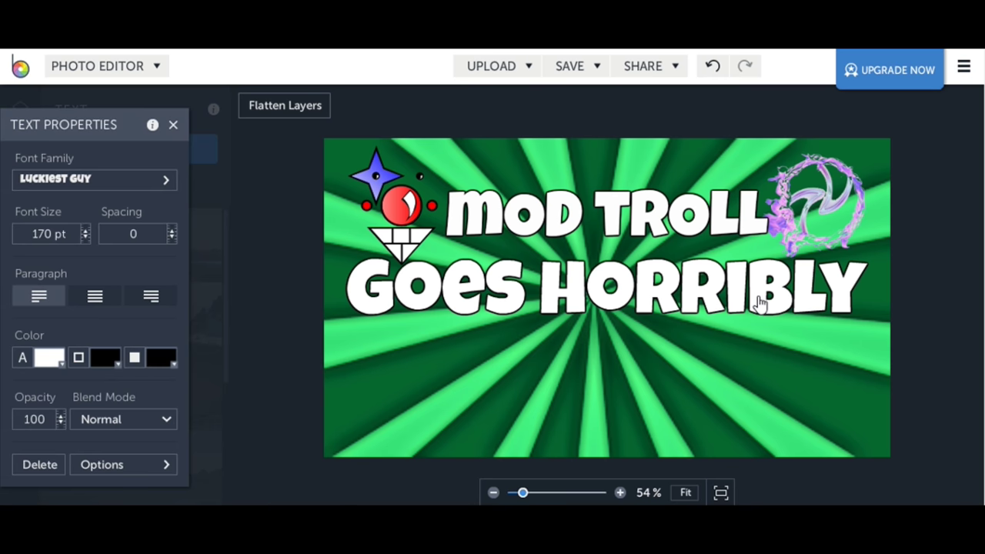
key(ctrl+c)
key(ctrl+v)
drag(611, 318, 608, 377)
click(609, 373)
double_click(613, 358)
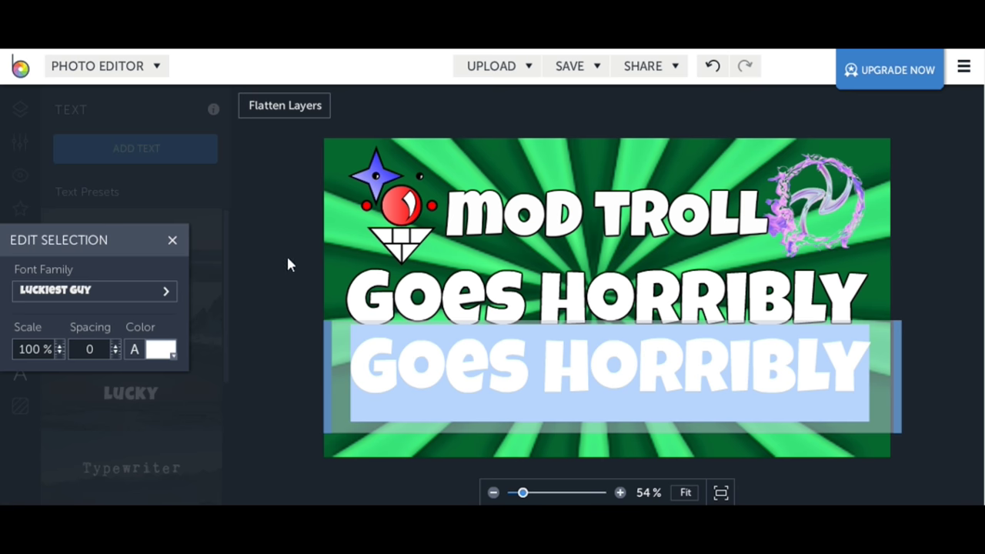
text(WRONG)
- Narrow the WRONG text box and centre it horizontally under Goes HORRIBLY
drag(898, 379, 648, 380)
click(600, 392)
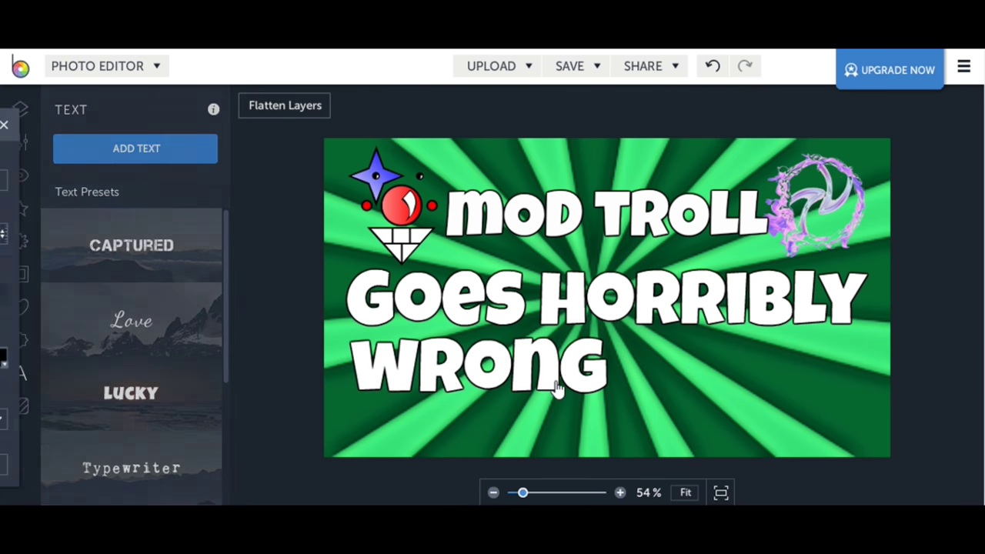
drag(561, 396, 655, 384)
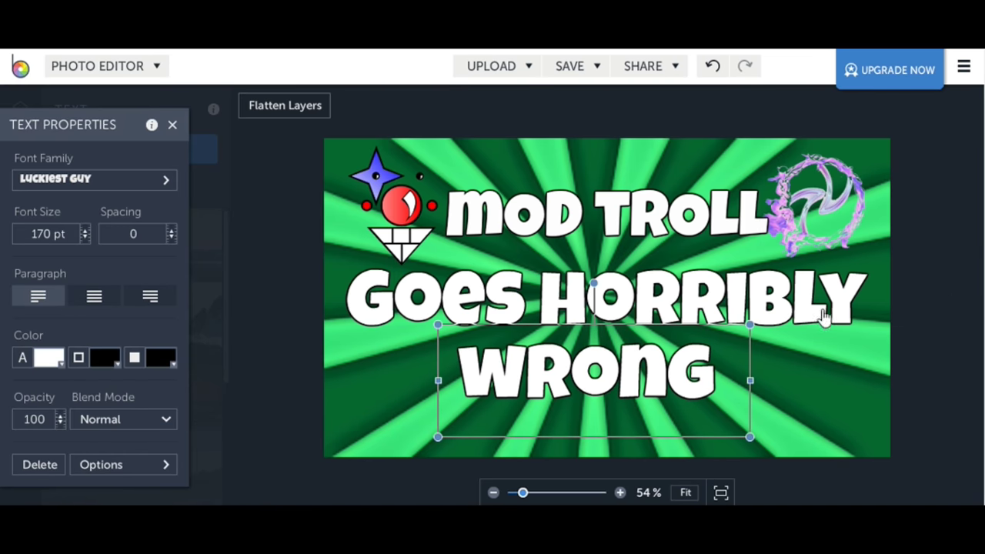
drag(604, 399, 640, 387)
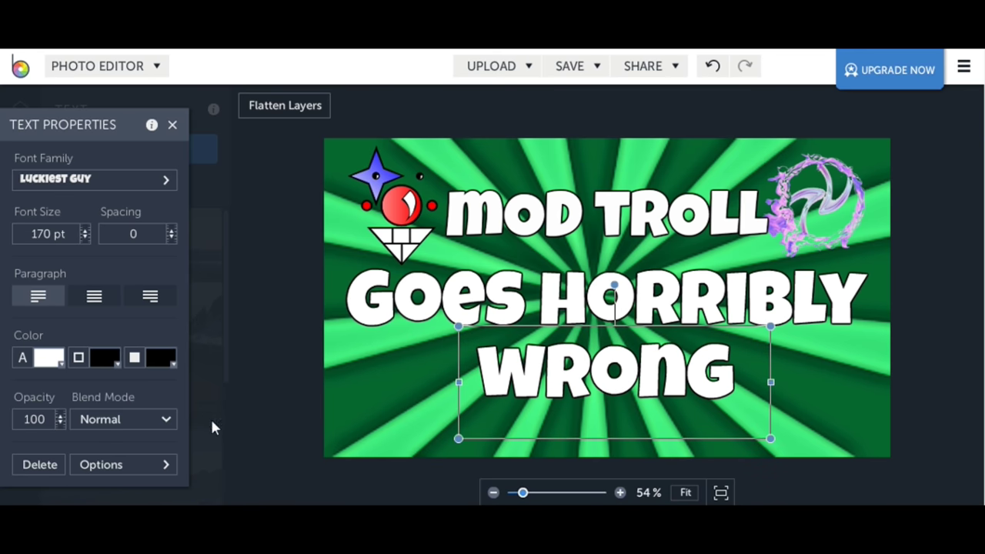
click(146, 469)
click(252, 465)
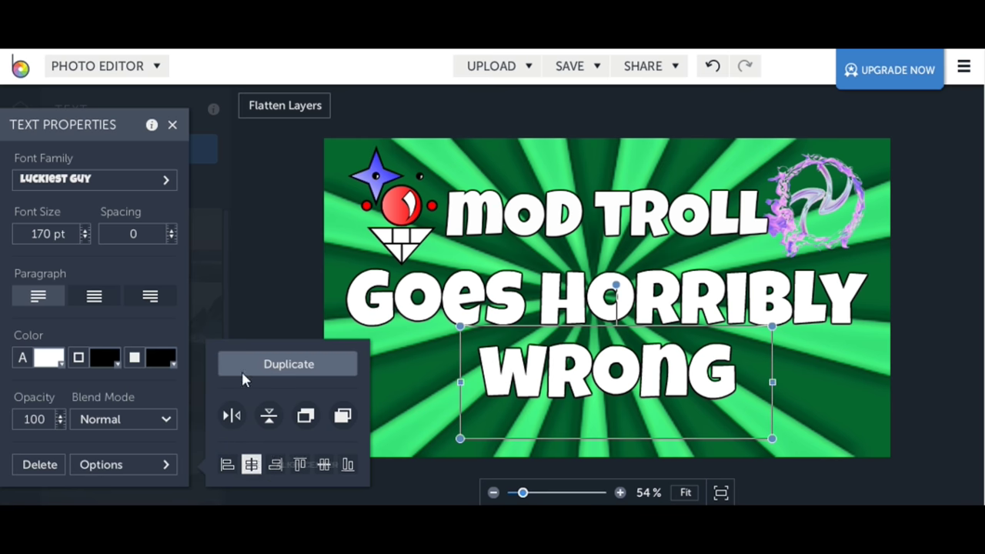
click(270, 302)
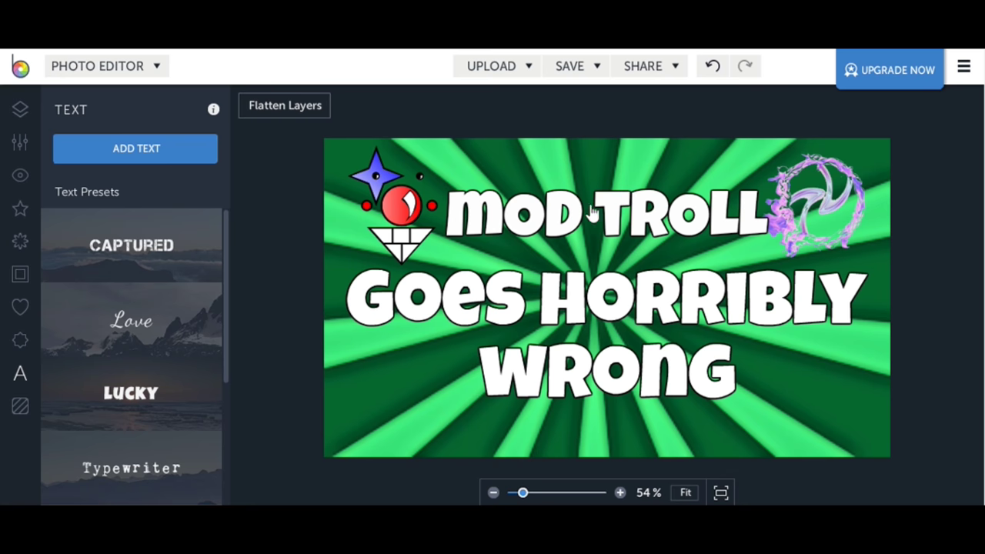
- Save the thumbnail to the computer as a JPG at quality 100 named MT
click(566, 69)
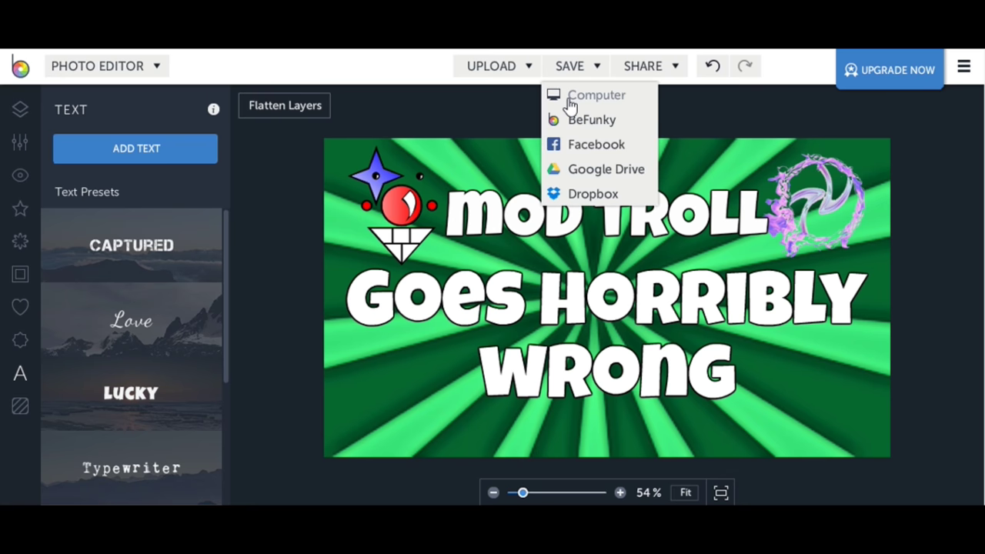
click(560, 96)
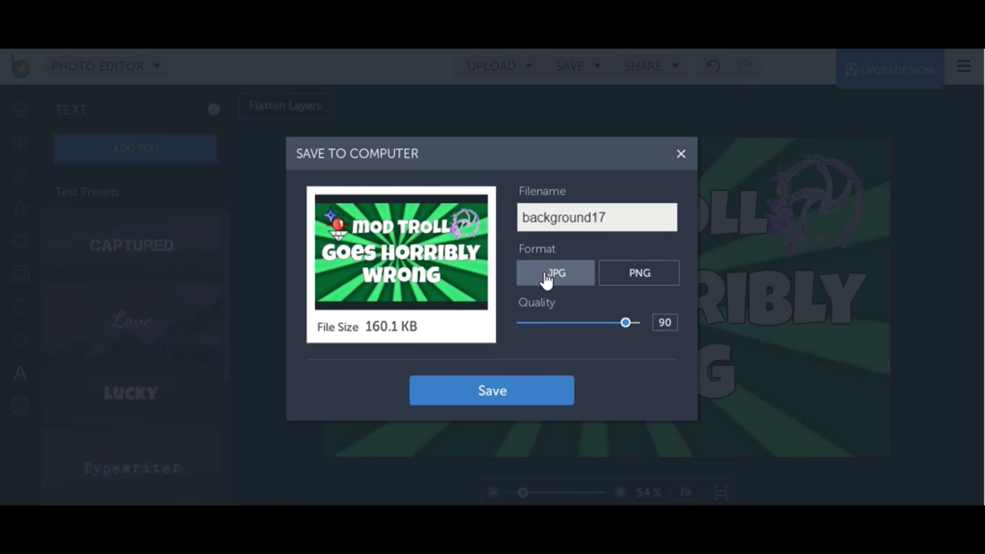
drag(627, 323, 686, 337)
drag(624, 221, 429, 187)
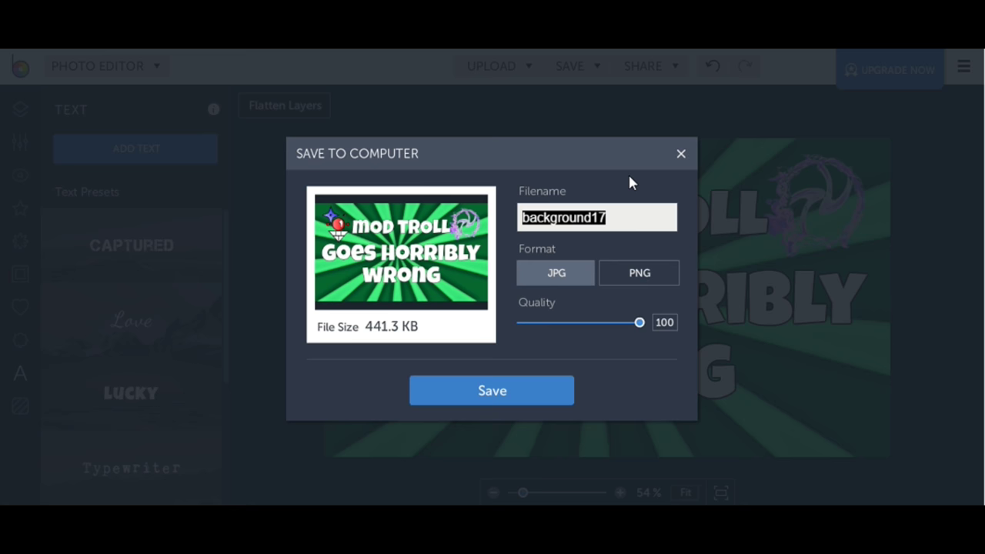
text(MT )
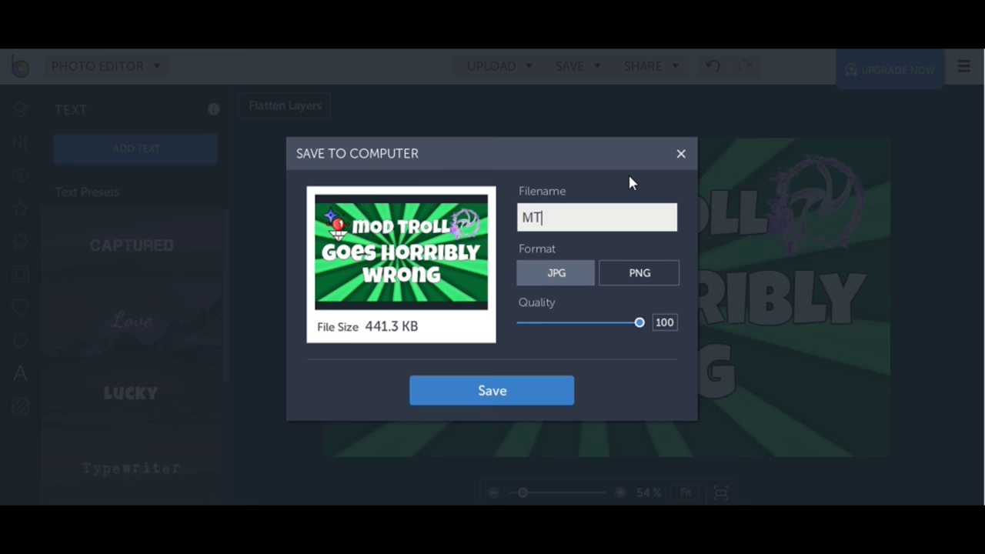
text(W)
key(BackSpace)
text(-)
key(BackSpace)
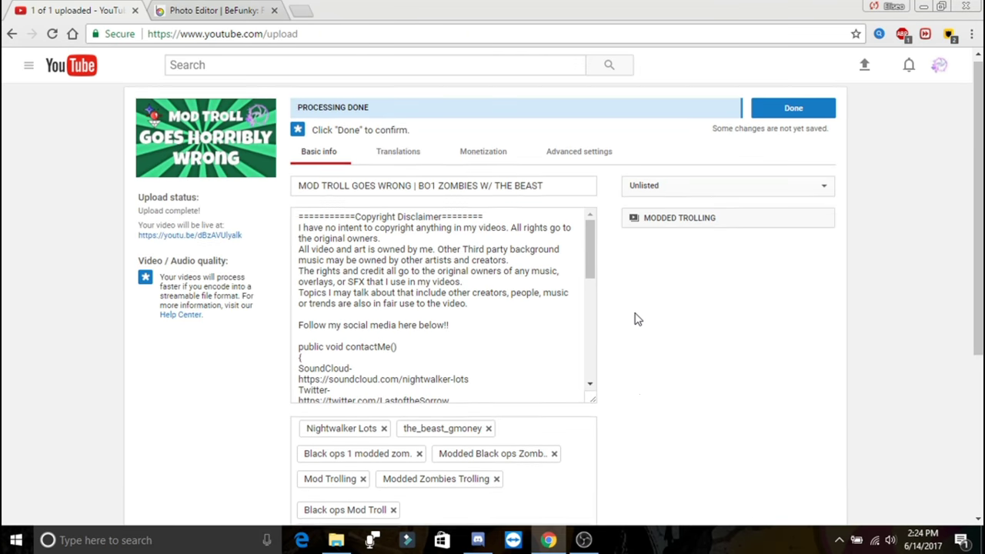
- Scroll down to check the custom thumbnail under Video Thumbnails, then back up
scroll(636, 318, down, 3)
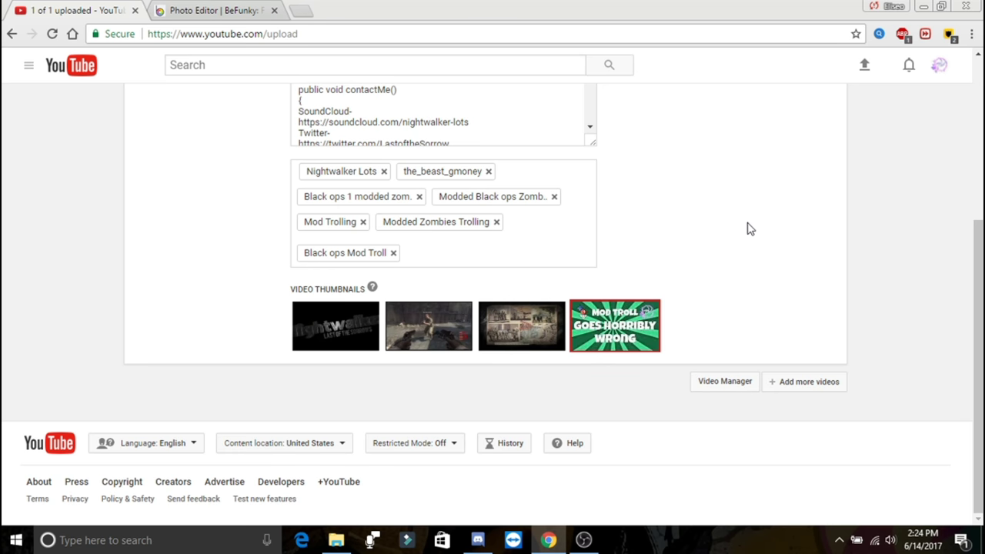
scroll(743, 224, up, 4)
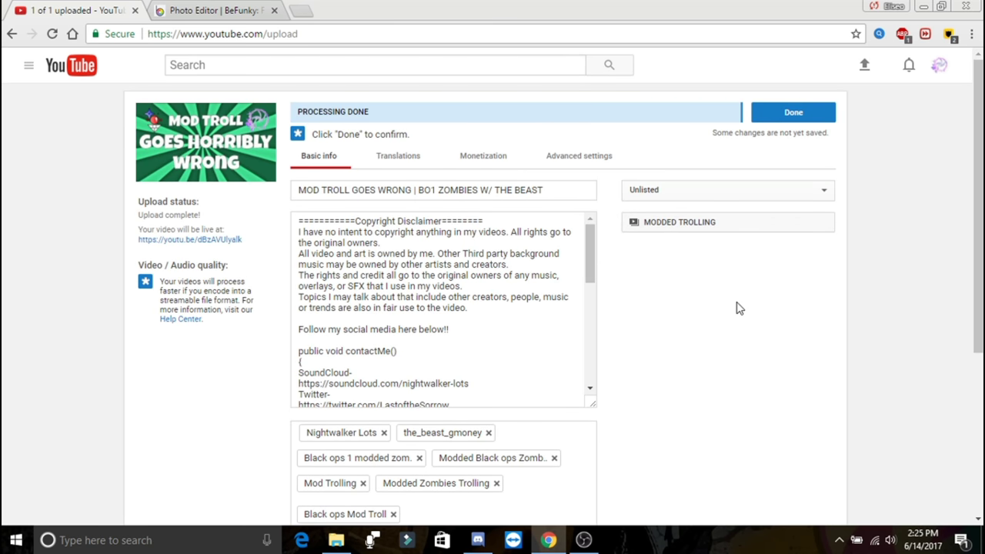